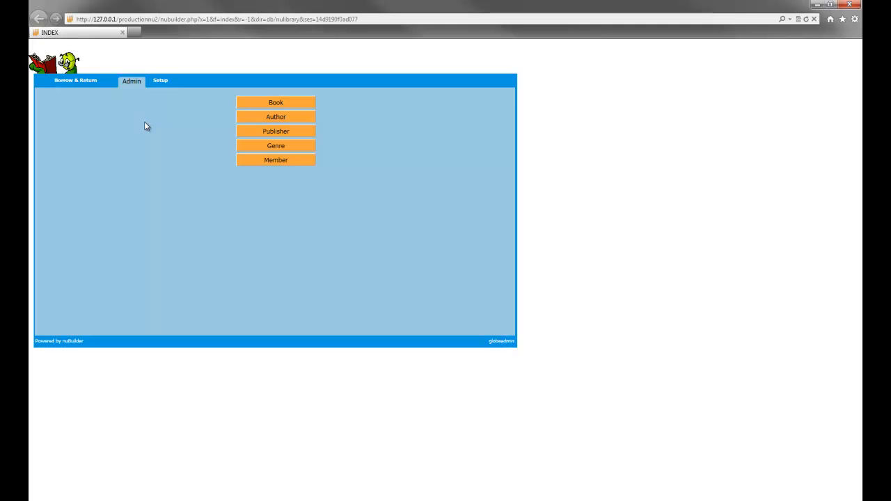
# - Open the Harry Potter and the Philosopher's Stone record from the Admin section's Book list
pyautogui.click(89, 84)
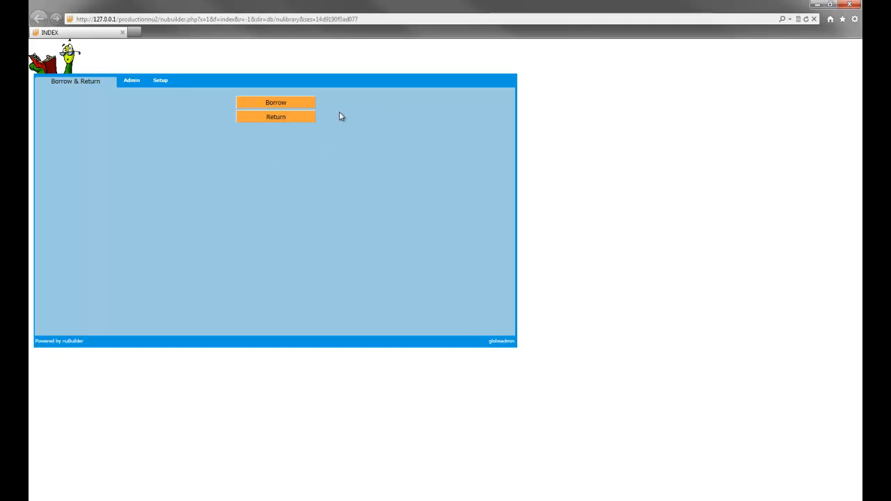
pyautogui.click(133, 85)
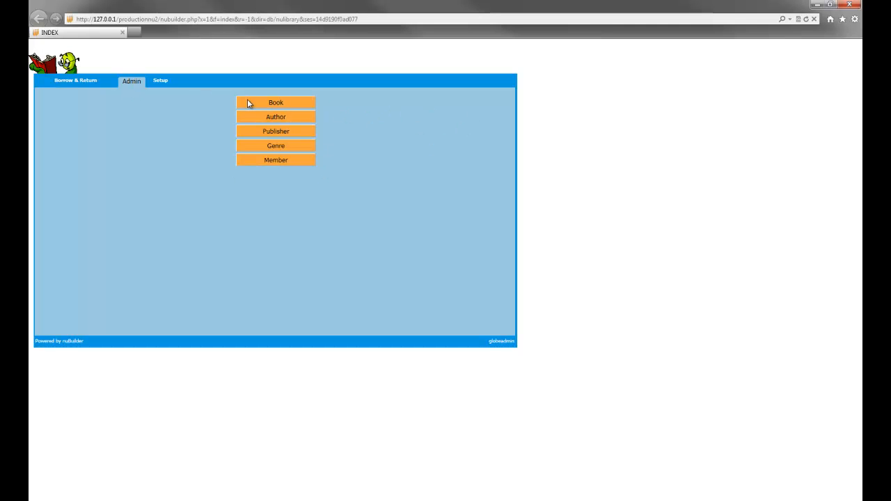
pyautogui.click(305, 102)
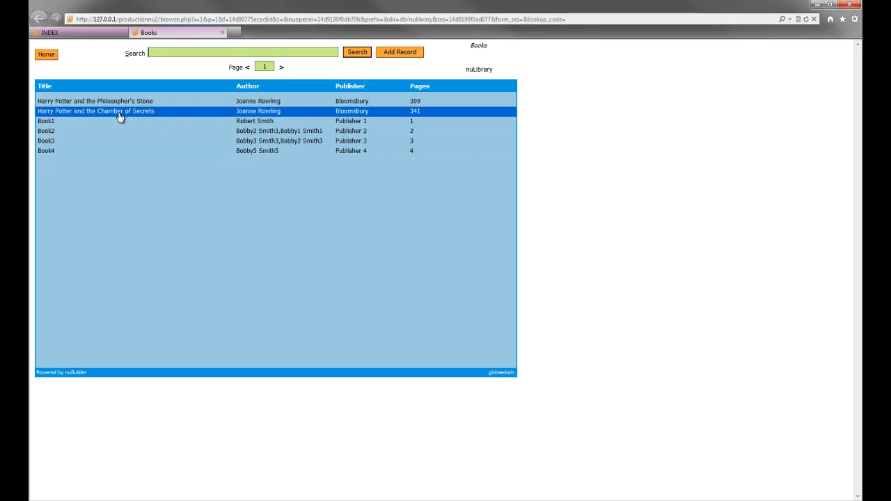
pyautogui.click(269, 103)
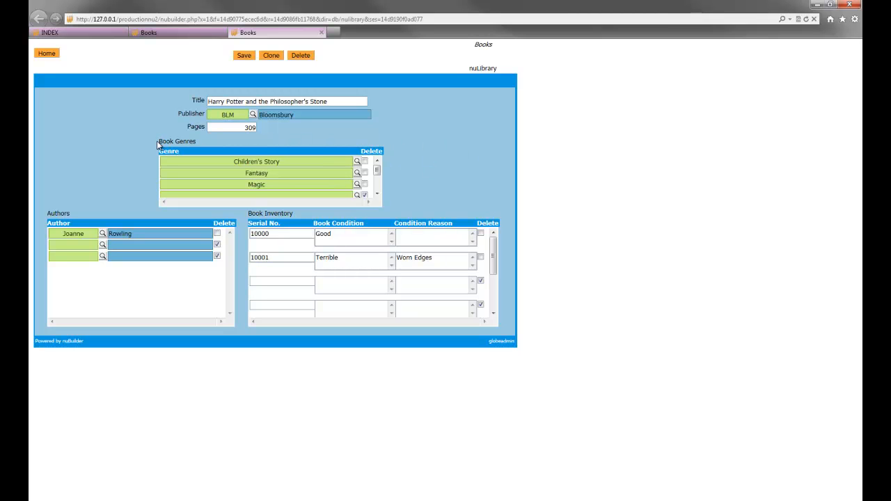
# - Scroll through the rows of the Book Genres subform
pyautogui.moveTo(375, 171)
pyautogui.mouseDown()
pyautogui.moveTo(376, 179)
pyautogui.moveTo(375, 169)
pyautogui.mouseUp()
pyautogui.scroll(-1, 420, 268)
pyautogui.scroll(1, 494, 265)
pyautogui.scroll(-2, 265, 282)
pyautogui.scroll(2, 265, 282)
pyautogui.scroll(-1, 492, 259)
pyautogui.scroll(1, 493, 256)
# - Open the Title field's object definition, then return to the book form
pyautogui.doubleClick(199, 100)
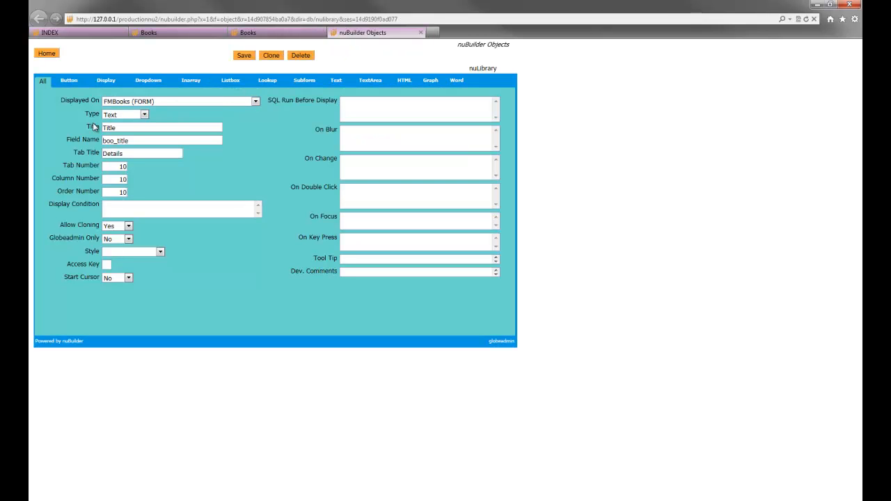
pyautogui.click(419, 33)
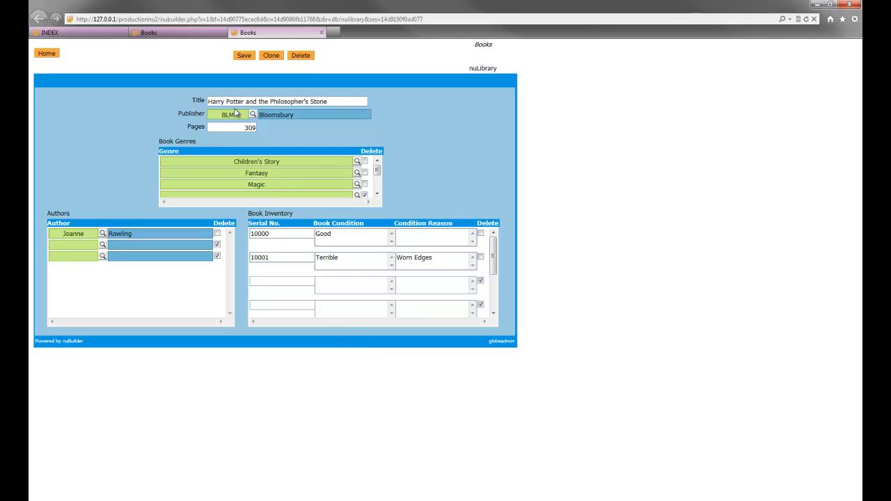
# - Open the Book Genres subform's object definition and view its subform settings
pyautogui.doubleClick(182, 140)
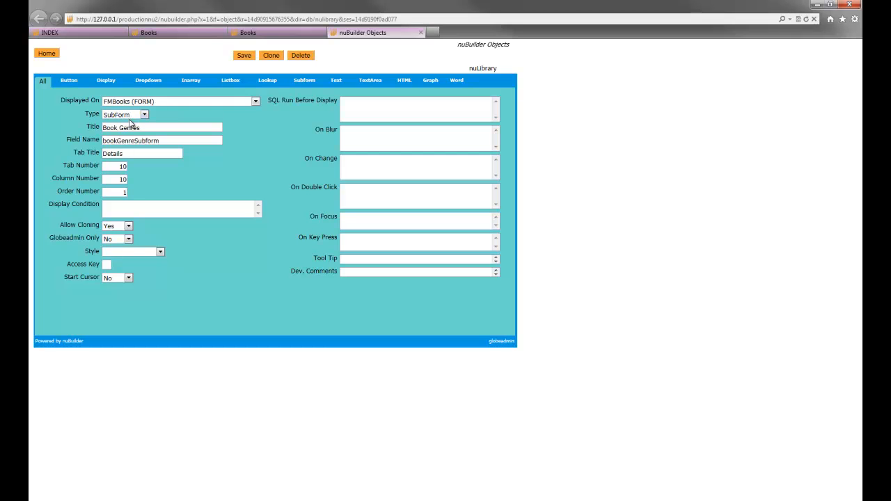
pyautogui.click(248, 32)
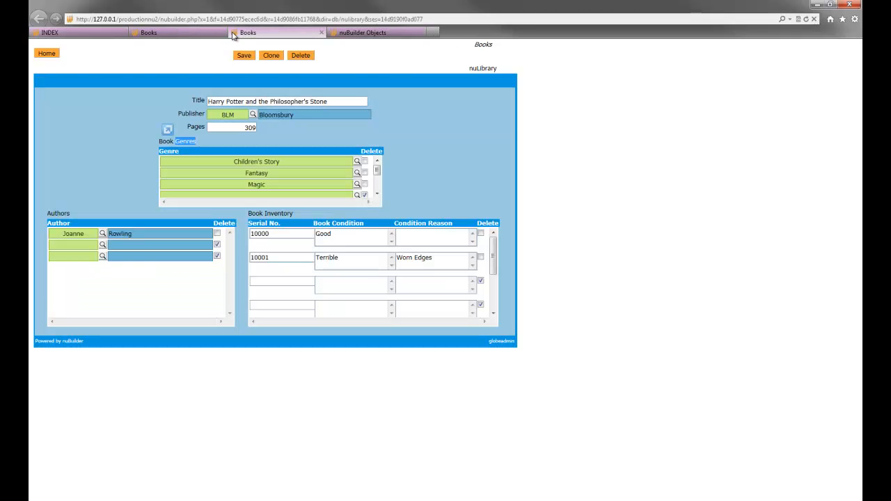
pyautogui.click(362, 33)
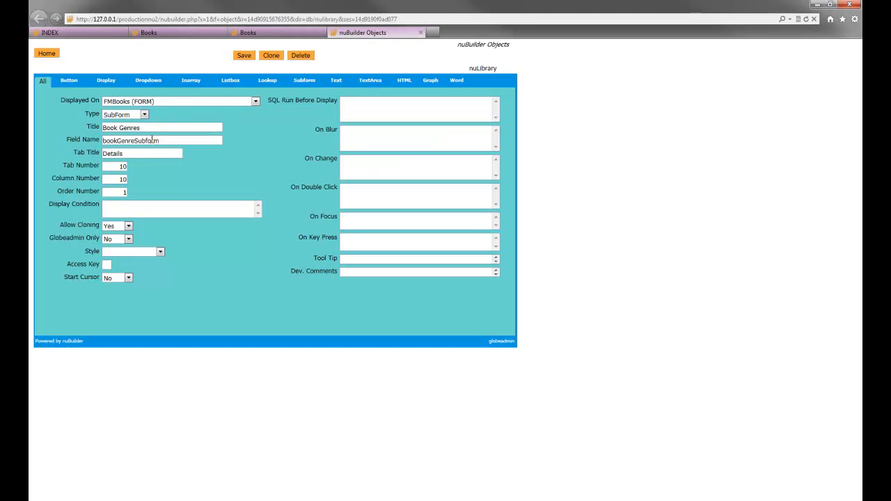
pyautogui.doubleClick(158, 142)
pyautogui.moveTo(160, 142); pyautogui.dragTo(103, 142)
pyautogui.click(213, 140)
pyautogui.click(300, 82)
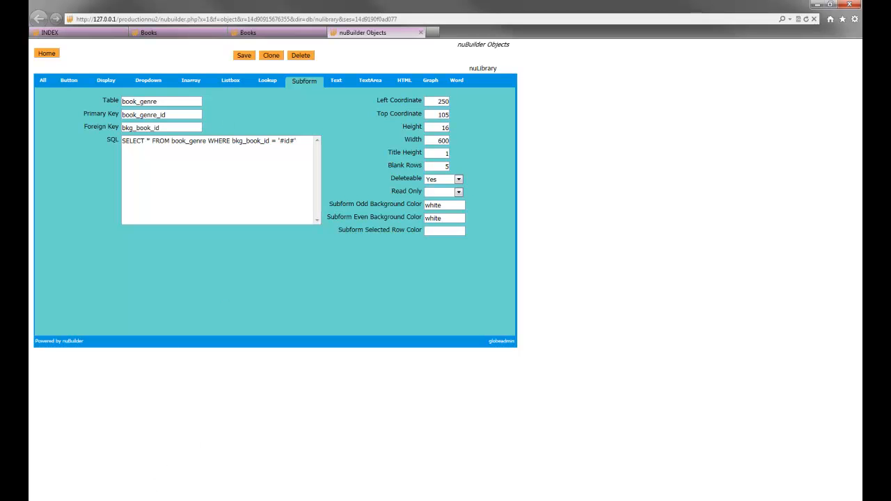
# - Switch to phpMyAdmin and browse the book, book_genre and genre tables
pyautogui.moveTo(97, 500)
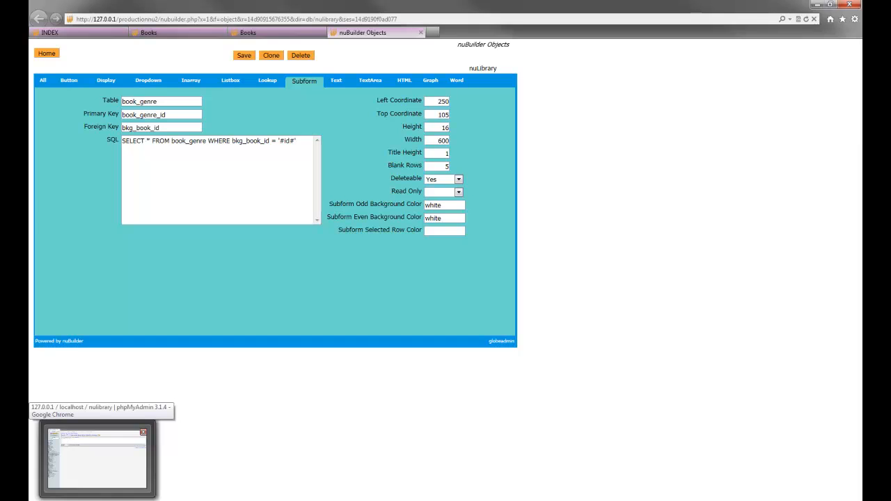
pyautogui.click(97, 494)
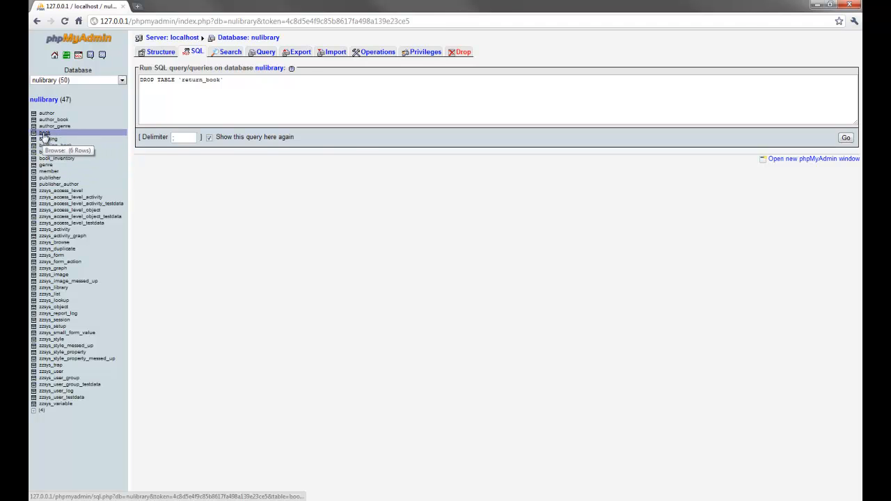
pyautogui.click(44, 133)
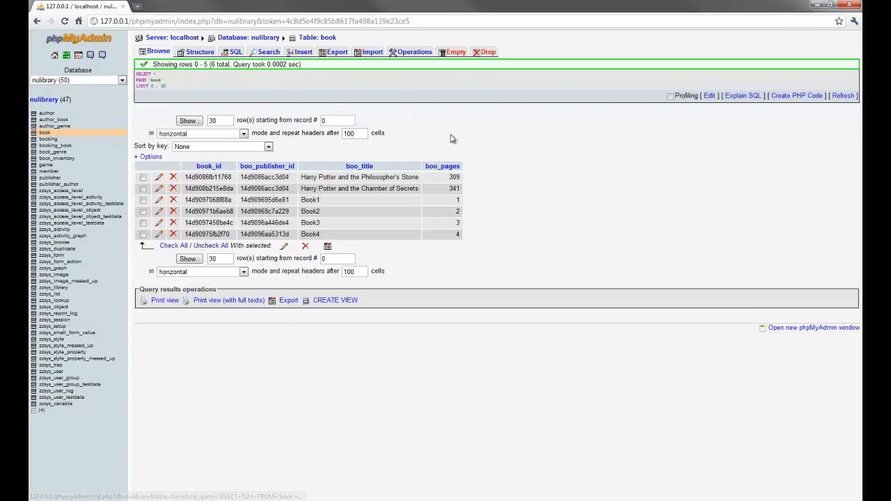
pyautogui.click(63, 153)
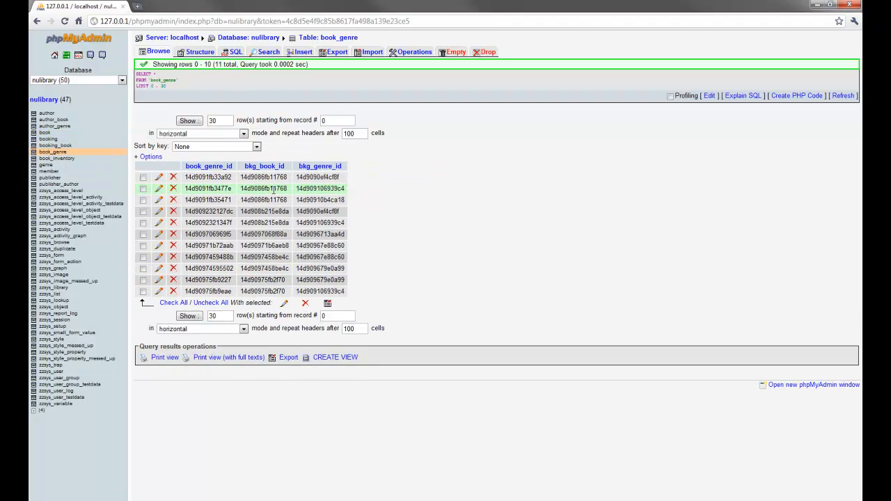
pyautogui.click(112, 164)
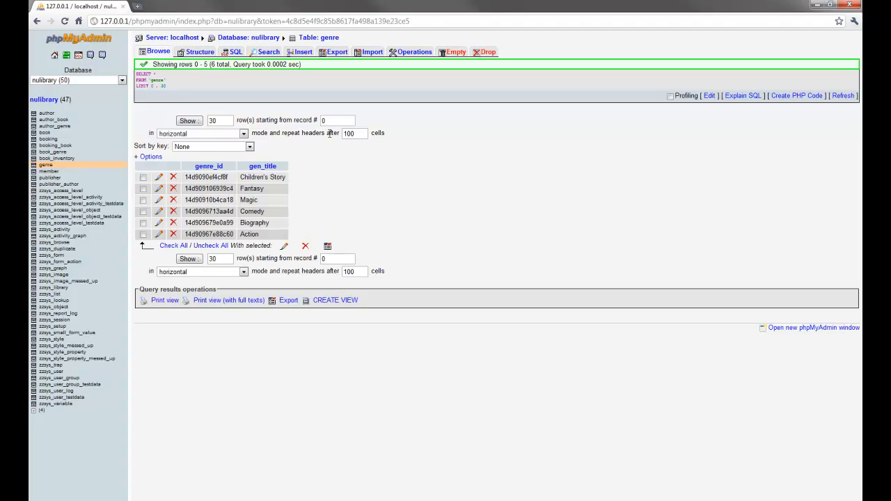
# - Back in nuBuilder, copy the subform's SQL statement SELECT * FROM book_genre WHERE bkg_book_id = '#id#'
pyautogui.click(229, 500)
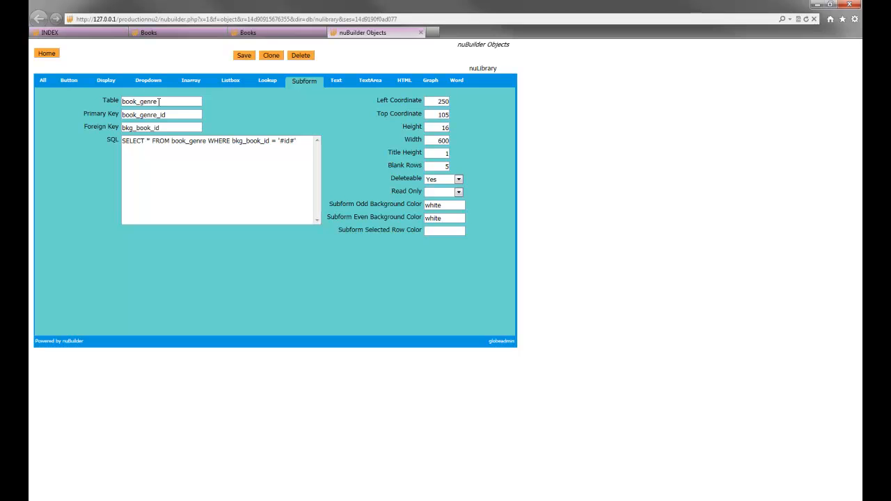
pyautogui.click(245, 33)
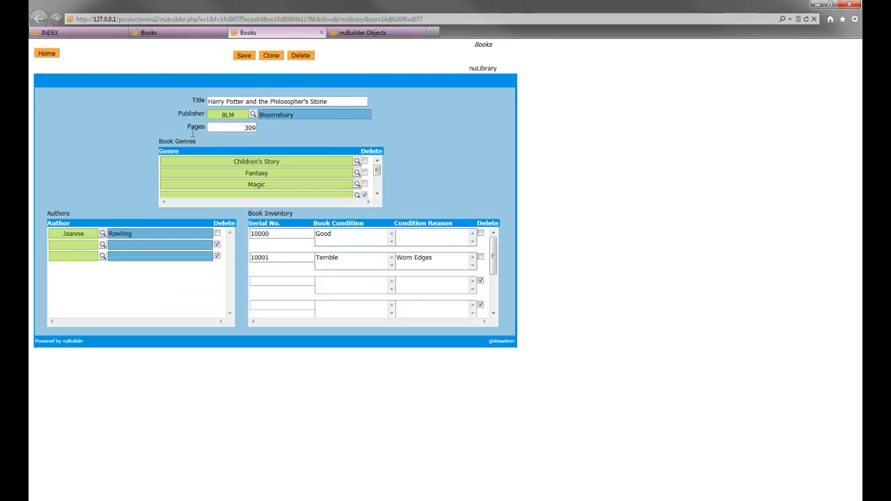
pyautogui.click(370, 33)
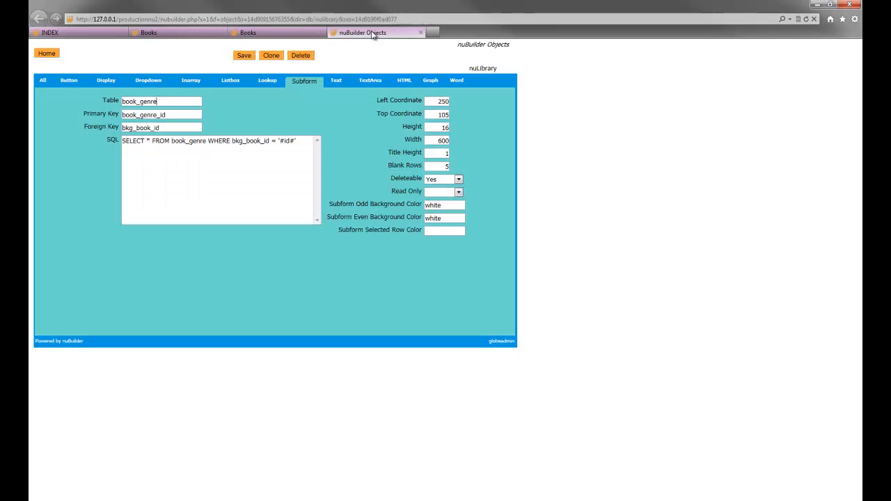
pyautogui.moveTo(168, 115); pyautogui.dragTo(123, 116)
pyautogui.click(164, 114)
pyautogui.moveTo(301, 147); pyautogui.dragTo(123, 151)
pyautogui.hotkey('ctrl', 'c')
pyautogui.press('Delete')
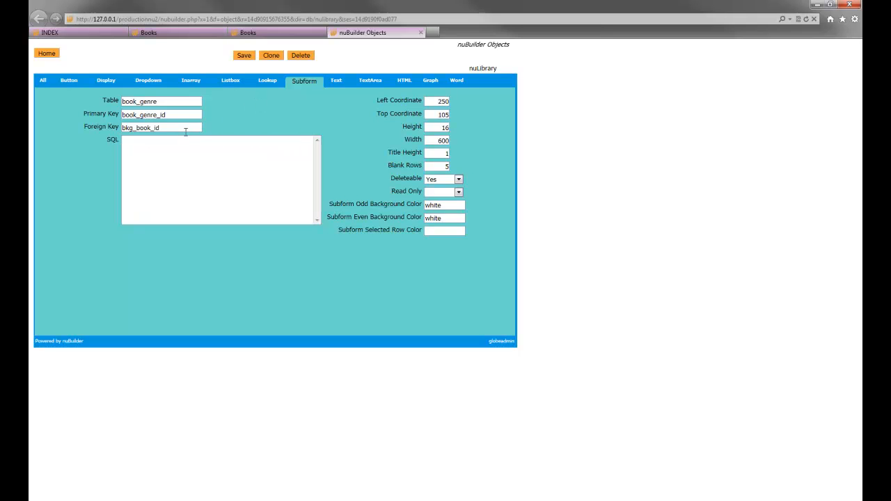
pyautogui.hotkey('ctrl', 'v')
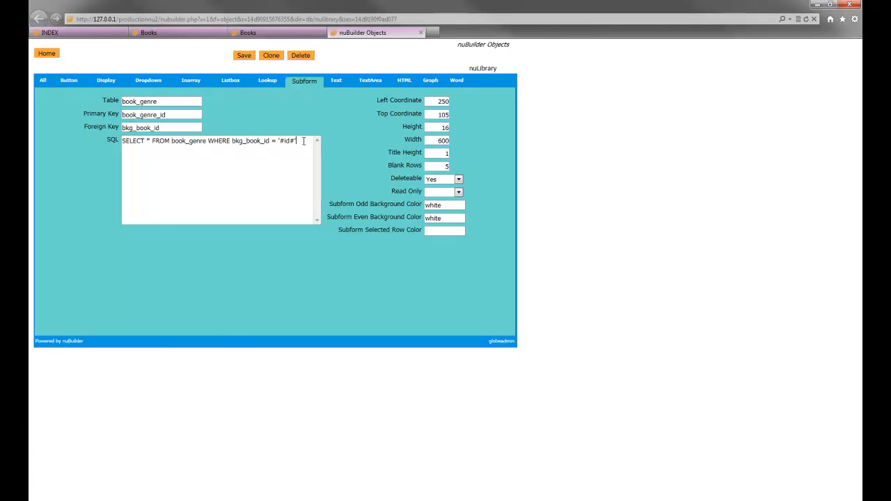
pyautogui.moveTo(303, 142); pyautogui.dragTo(122, 141)
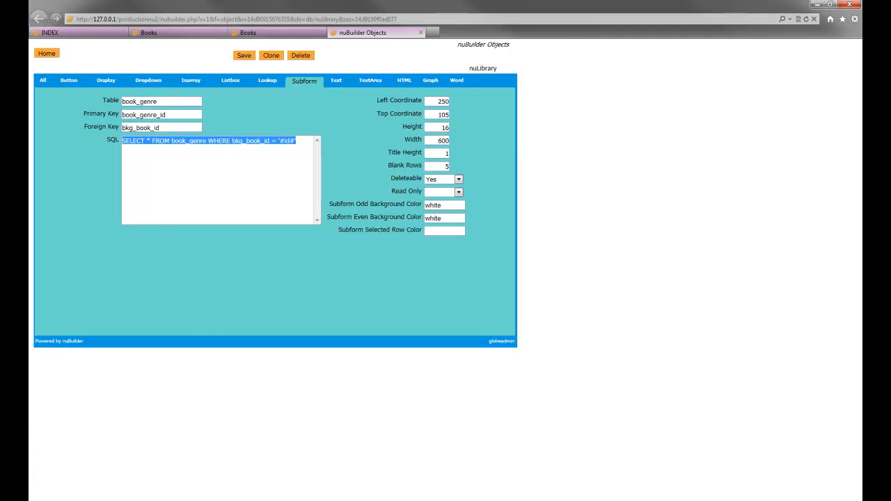
# - In phpMyAdmin, paste the copied SQL statement into the SQL query box
pyautogui.click(98, 500)
pyautogui.click(234, 53)
pyautogui.click(297, 87)
pyautogui.write("SELECT * FROM book_genre WHERE bkg_book_id = '$id$'")
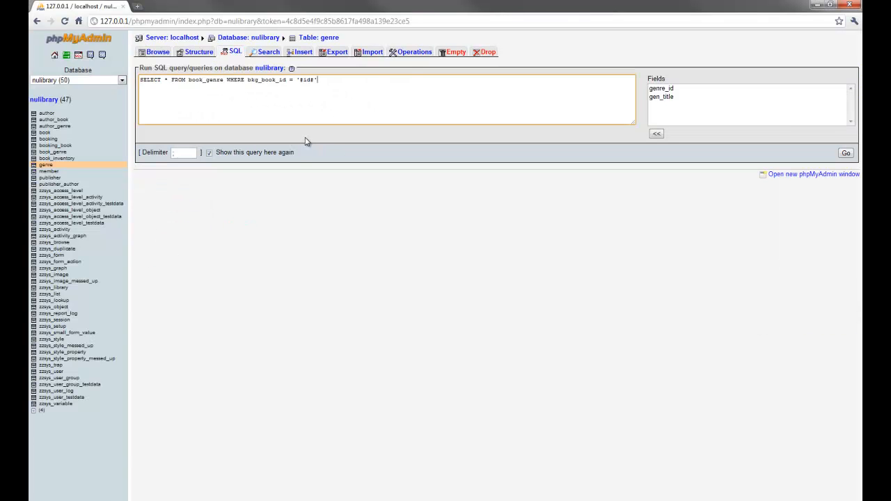
# - Return to nuBuilder and select the '#id#' placeholder in the subform's SQL statement
pyautogui.moveTo(76, 500)
pyautogui.click(414, 462)
pyautogui.click(321, 142)
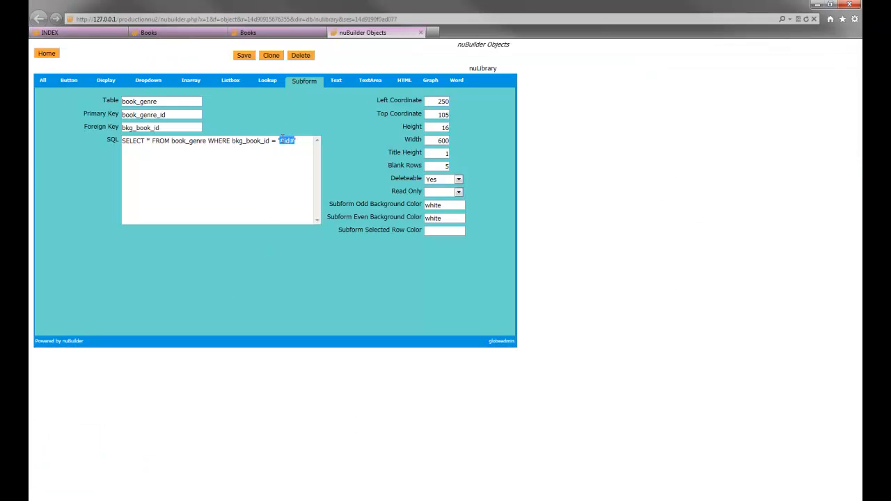
pyautogui.write("'#id#'")
pyautogui.moveTo(295, 139); pyautogui.dragTo(283, 139)
pyautogui.click(282, 142)
# - Copy the book record's ID from the Books form's address
pyautogui.click(275, 33)
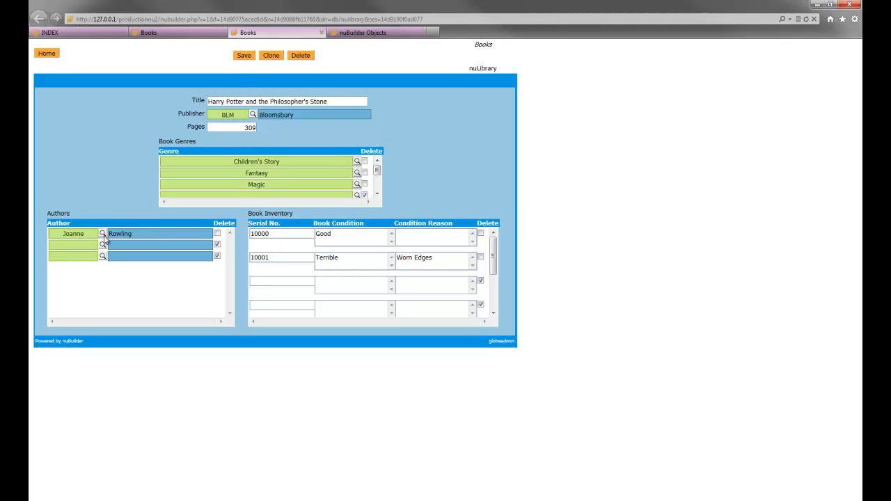
pyautogui.click(362, 33)
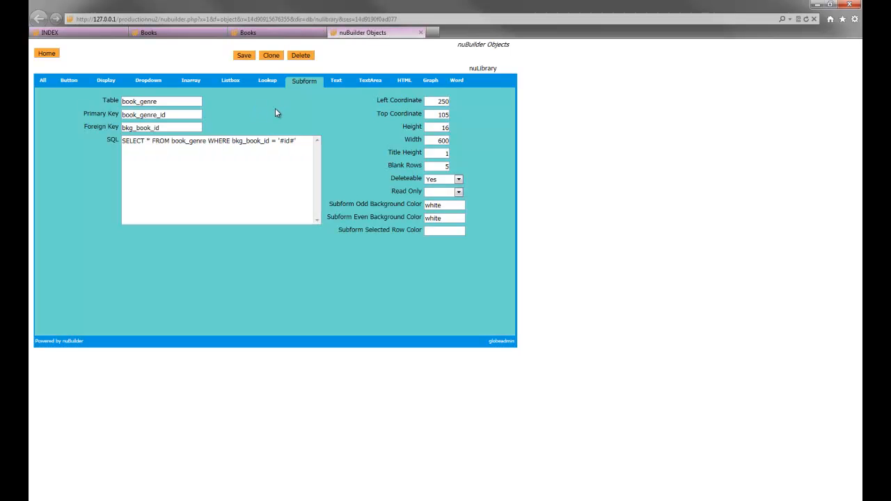
pyautogui.click(251, 32)
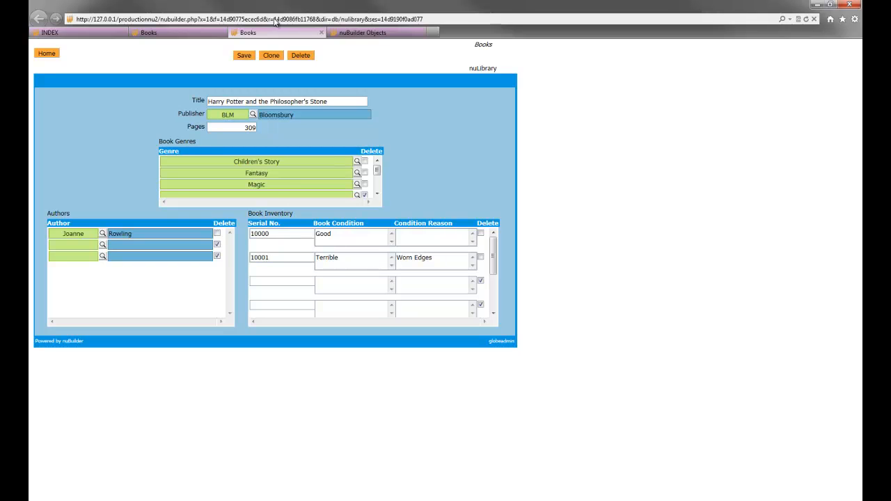
pyautogui.click(275, 19)
pyautogui.click(265, 19)
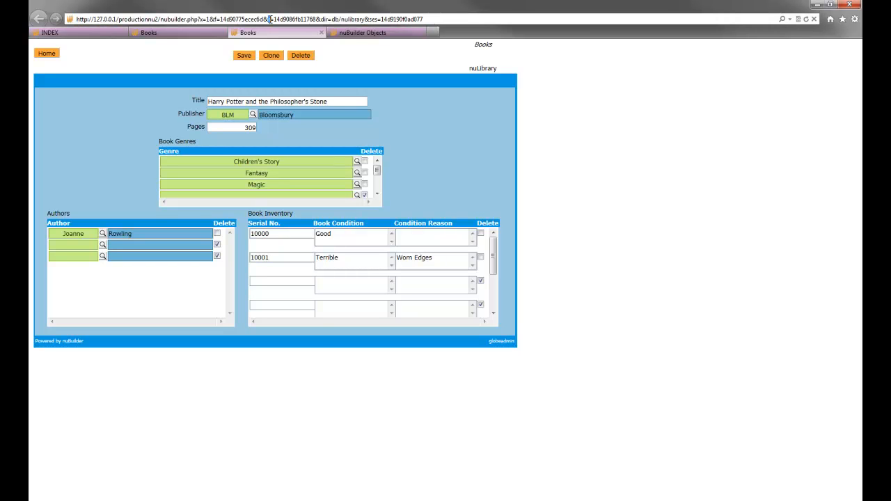
pyautogui.moveTo(273, 19); pyautogui.dragTo(301, 20)
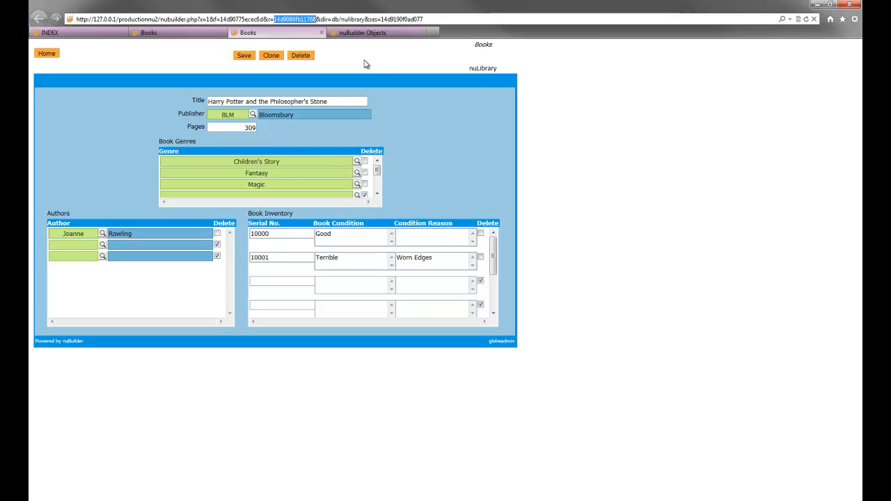
pyautogui.click(411, 106)
# - In phpMyAdmin, replace '#id#' in the query with the copied book ID and run it
pyautogui.click(160, 500)
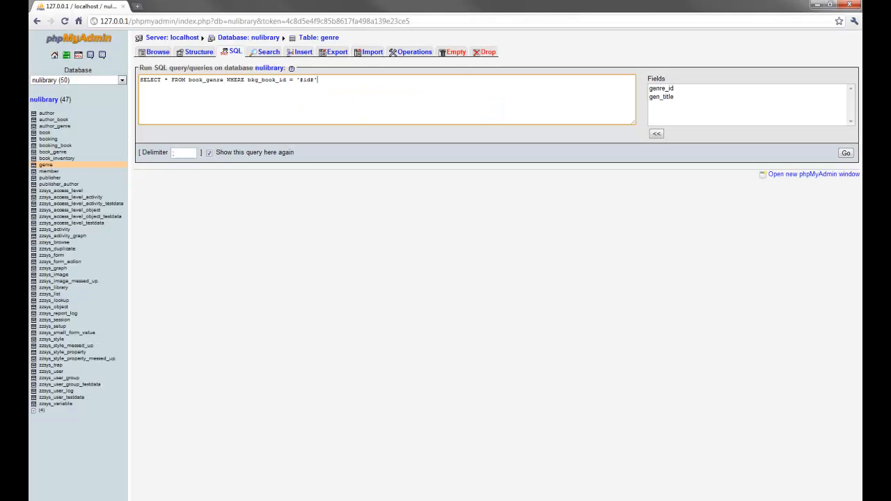
pyautogui.moveTo(300, 80); pyautogui.dragTo(314, 81)
pyautogui.write('14d9086fb11768')
pyautogui.click(845, 153)
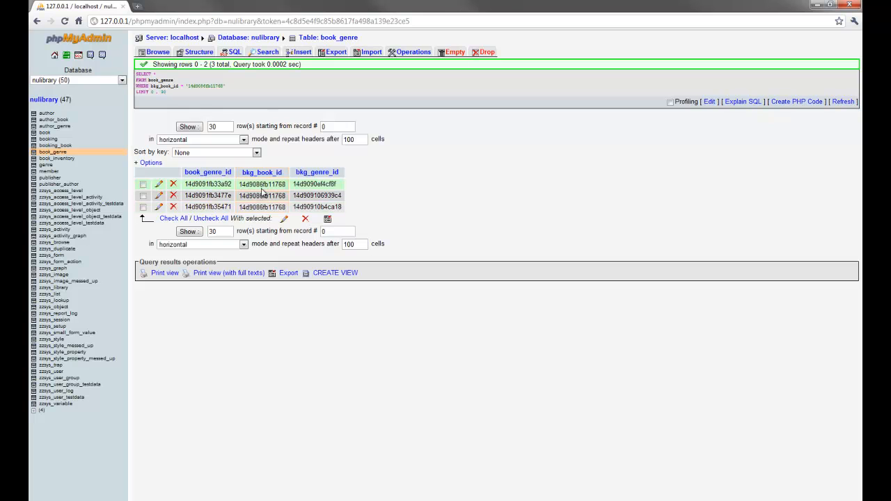
# - Return to nuBuilder, leave the subform object page, and switch between the Genre lookup object and the book form
pyautogui.hotkey('alt', 'Tab')
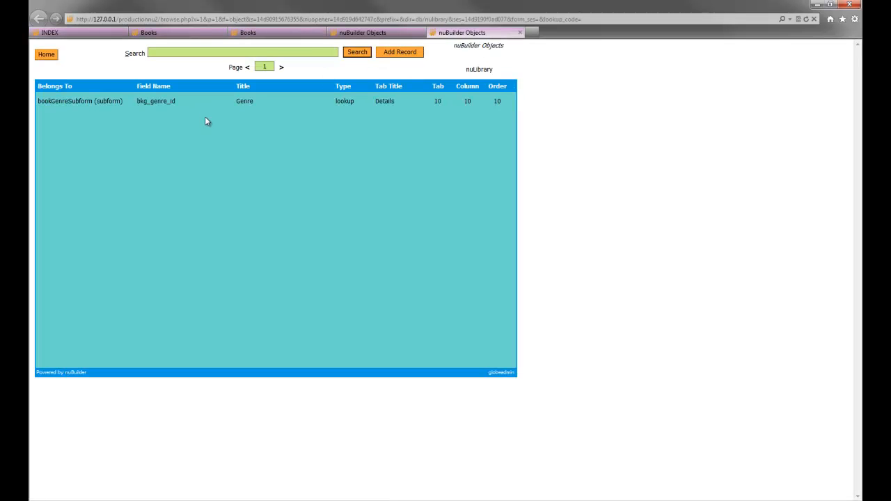
pyautogui.click(353, 33)
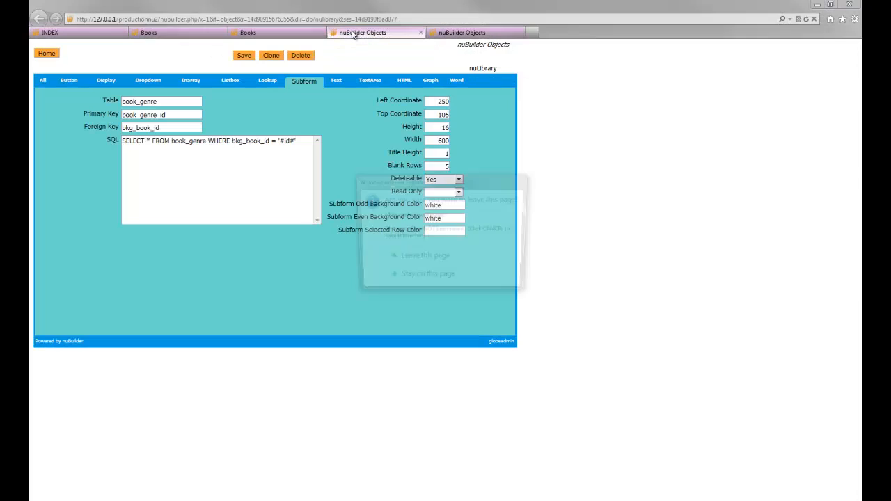
pyautogui.click(421, 258)
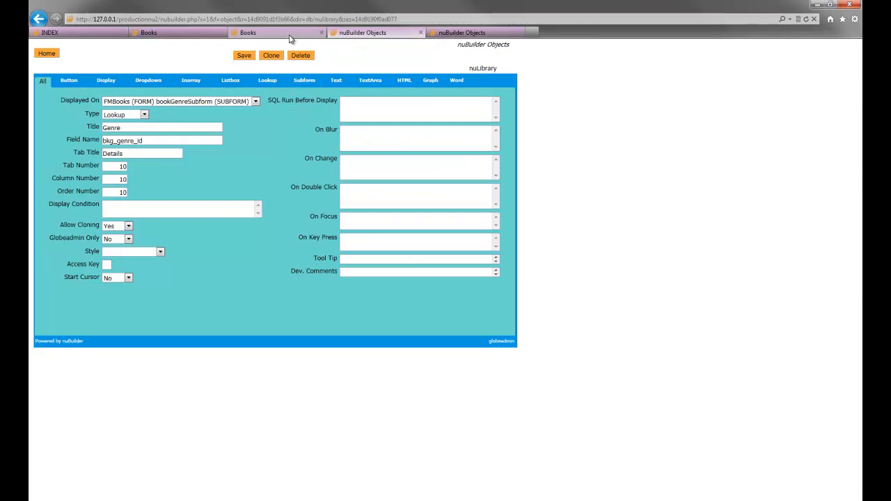
pyautogui.click(291, 34)
pyautogui.click(341, 32)
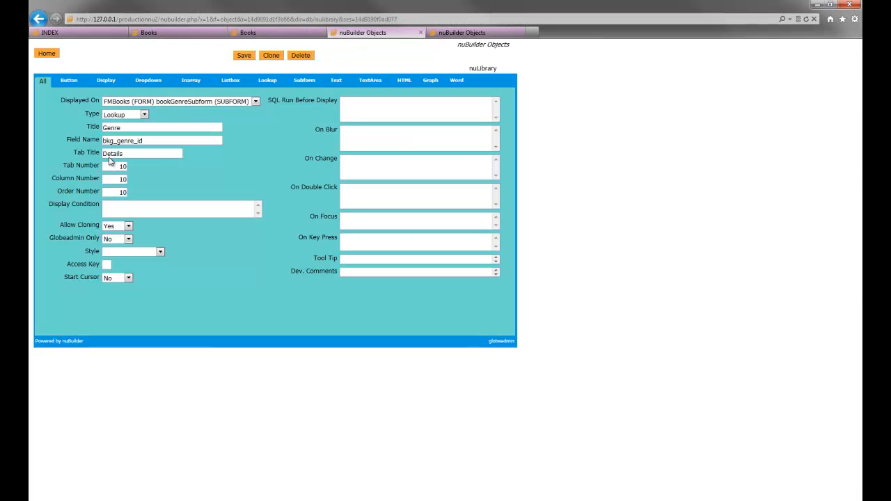
pyautogui.click(240, 33)
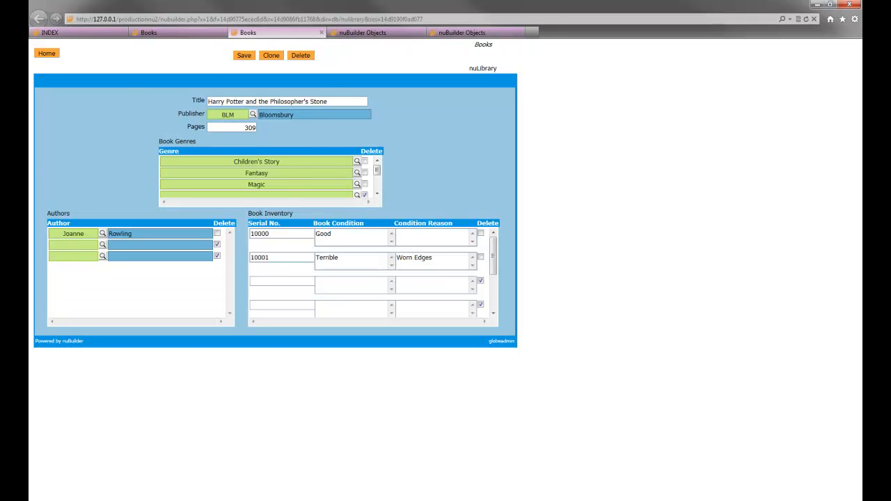
# - In phpMyAdmin, highlight the bkg_genre_id column of the query results, then return to nuBuilder
pyautogui.click(187, 500)
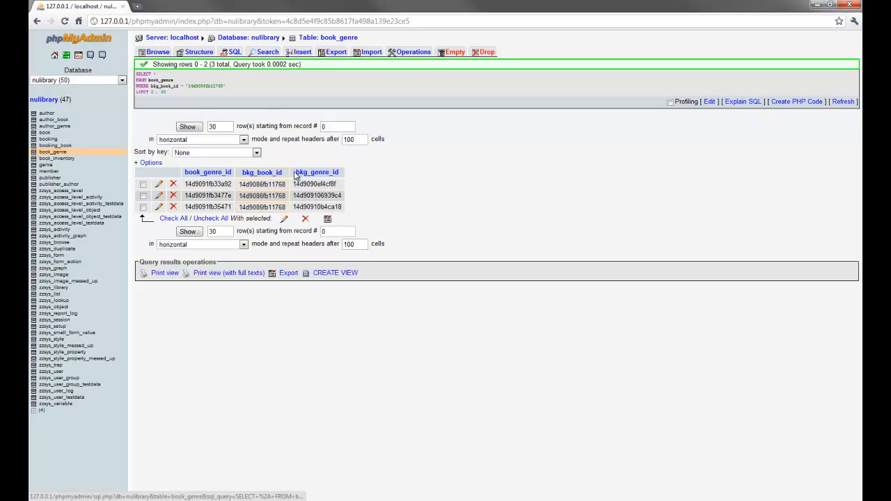
pyautogui.moveTo(296, 175); pyautogui.dragTo(361, 175)
pyautogui.click(365, 174)
pyautogui.click(204, 499)
# - Open the Genre lookup object's settings and highlight its field name bkg_genre_id
pyautogui.click(362, 32)
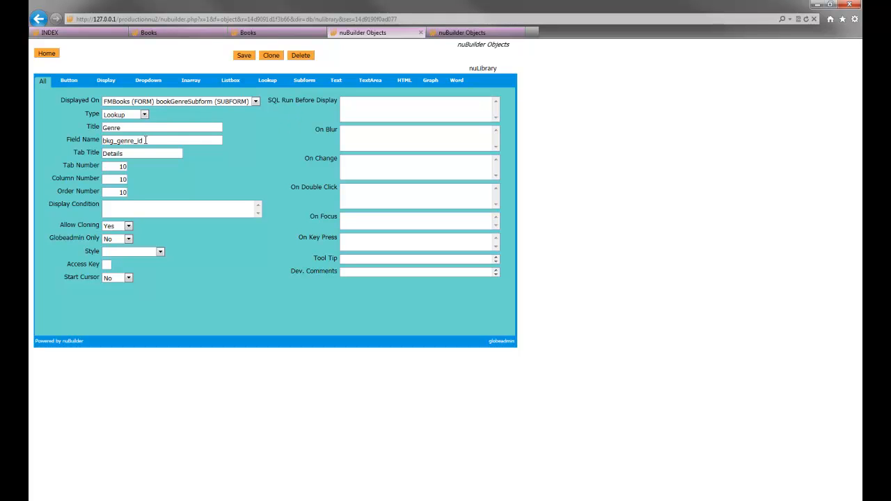
pyautogui.click(267, 80)
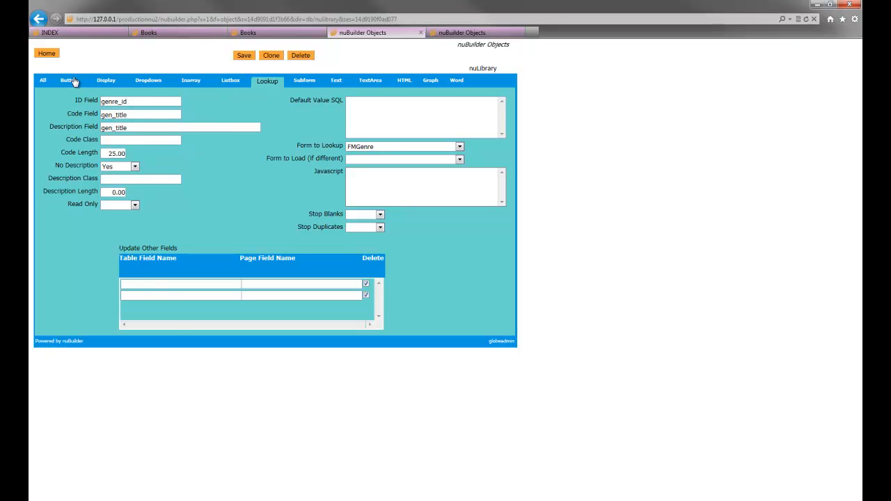
pyautogui.click(45, 82)
pyautogui.moveTo(143, 141); pyautogui.dragTo(102, 141)
pyautogui.click(142, 141)
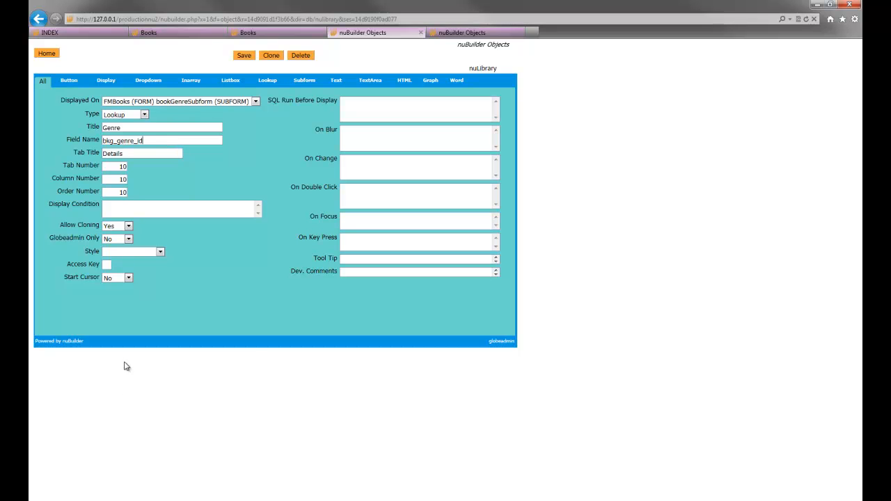
# - Examine the Genre lookup's ID field, code field and form to lookup, comparing them with the query results and the Books form
pyautogui.click(131, 500)
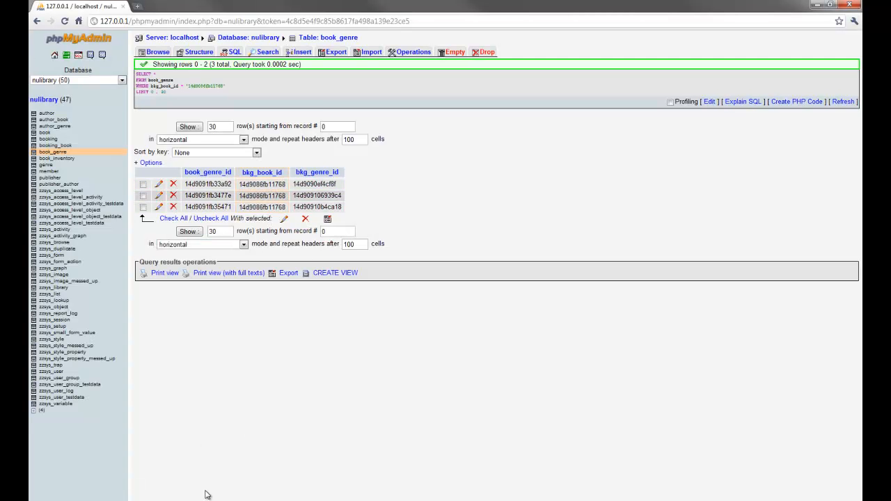
pyautogui.hotkey('alt', 'Tab')
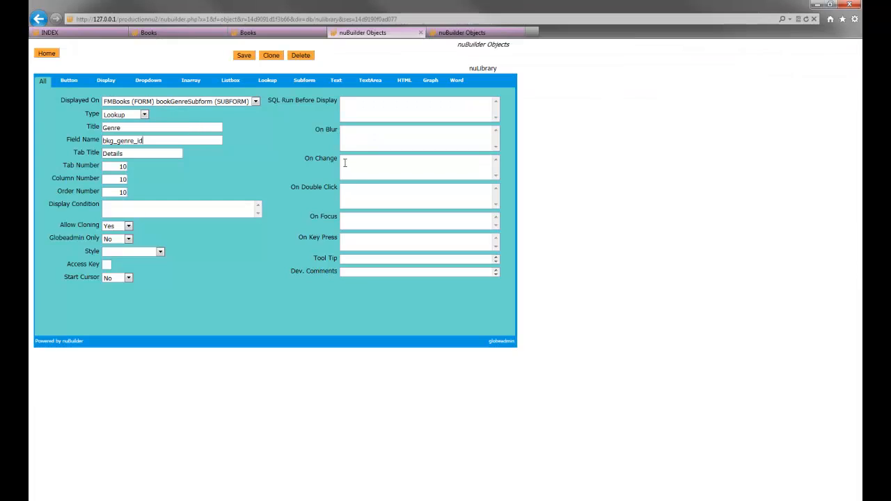
pyautogui.click(269, 81)
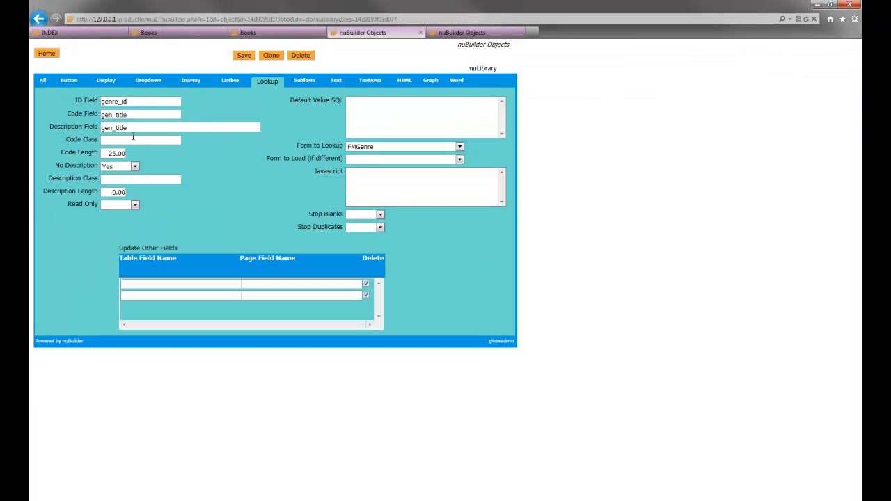
pyautogui.click(125, 101)
pyautogui.tripleClick(325, 146)
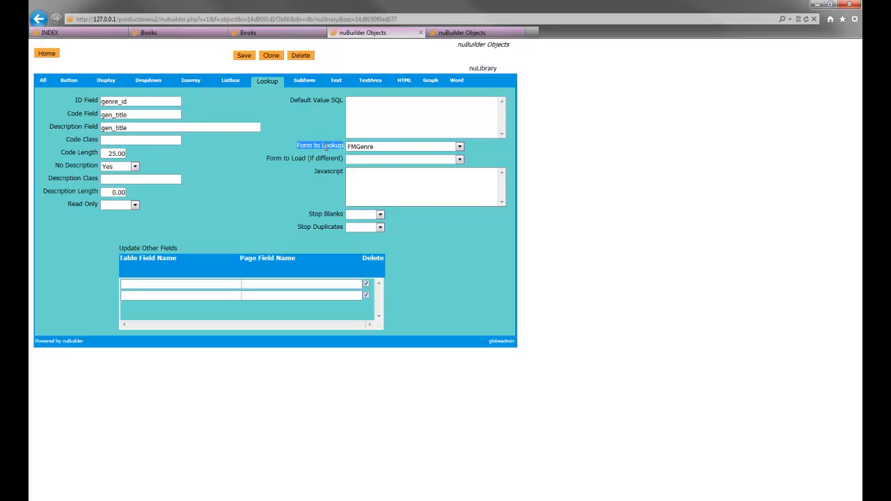
pyautogui.click(355, 147)
pyautogui.click(143, 113)
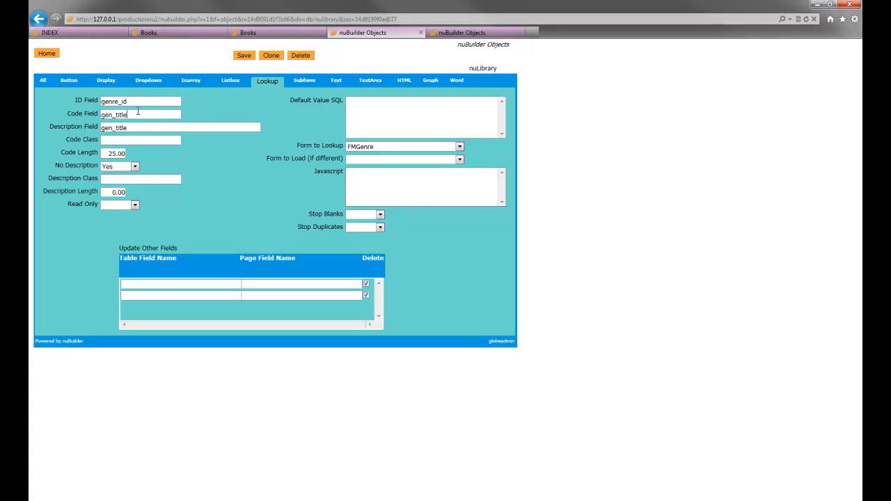
pyautogui.click(259, 33)
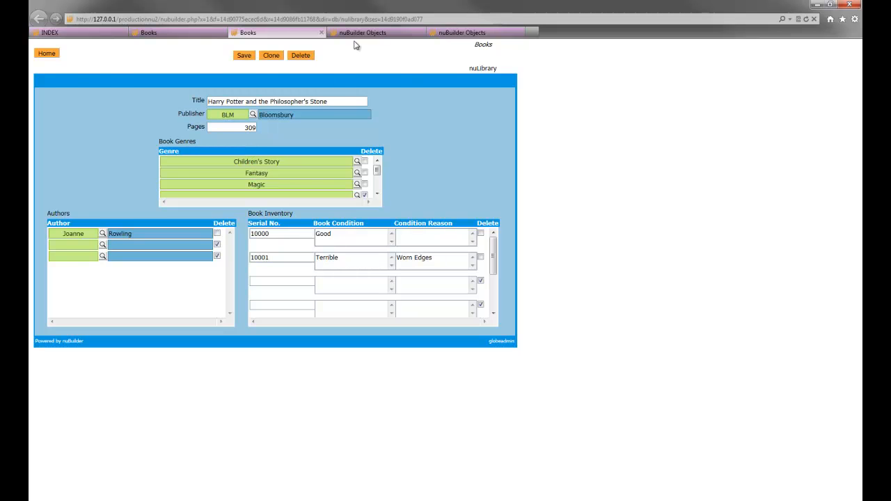
pyautogui.click(453, 33)
pyautogui.click(362, 33)
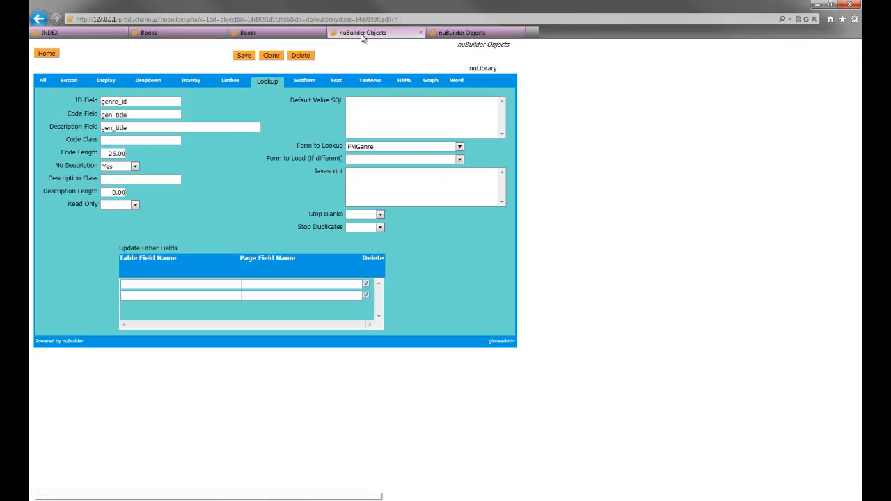
pyautogui.click(151, 115)
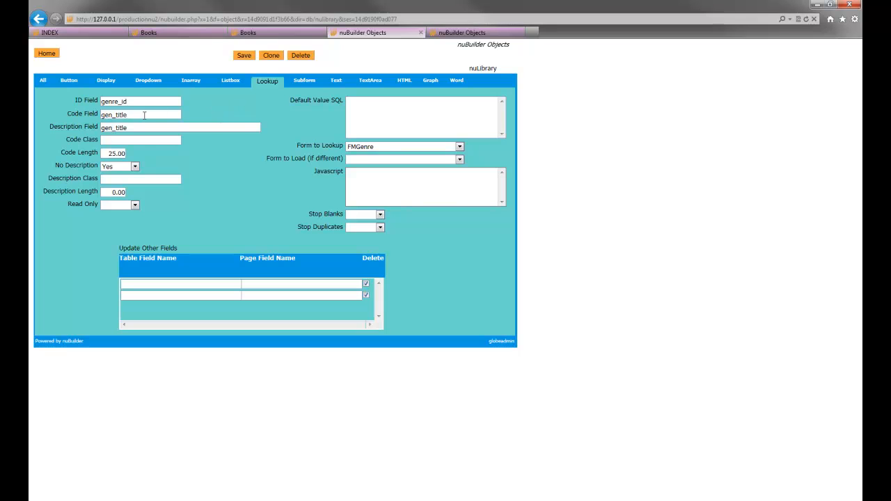
pyautogui.click(278, 32)
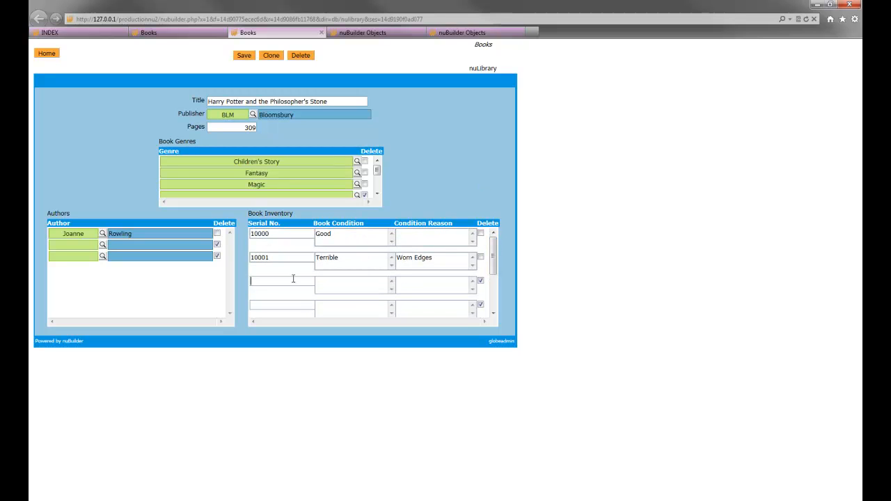
# - Add a Book Inventory row with serial number 10002 and condition Good, and save the book
pyautogui.write('0002')
pyautogui.press('Tab')
pyautogui.write('Good')
pyautogui.click(243, 56)
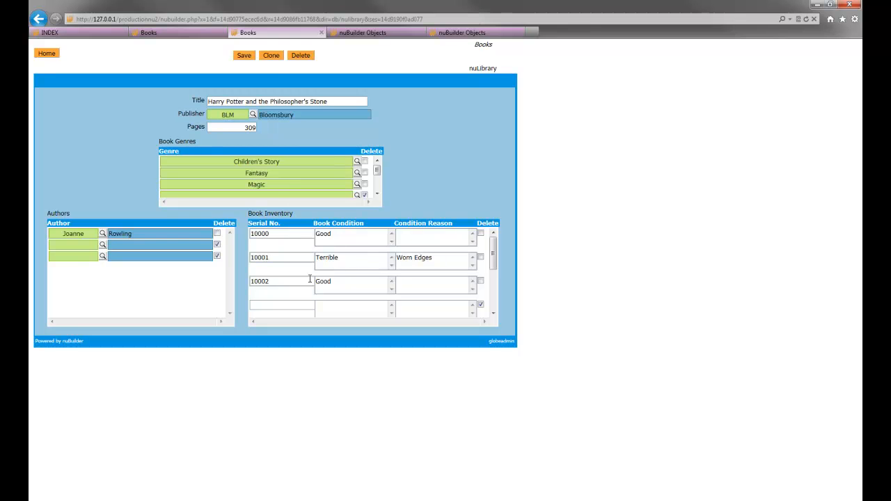
# - Close the object and Books tabs and open the Authors browse list
pyautogui.click(419, 33)
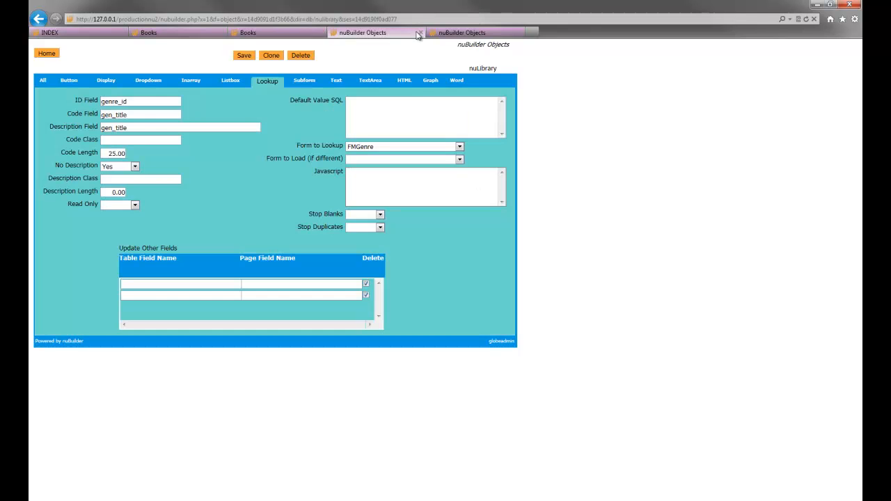
pyautogui.click(419, 33)
pyautogui.click(420, 33)
pyautogui.click(321, 33)
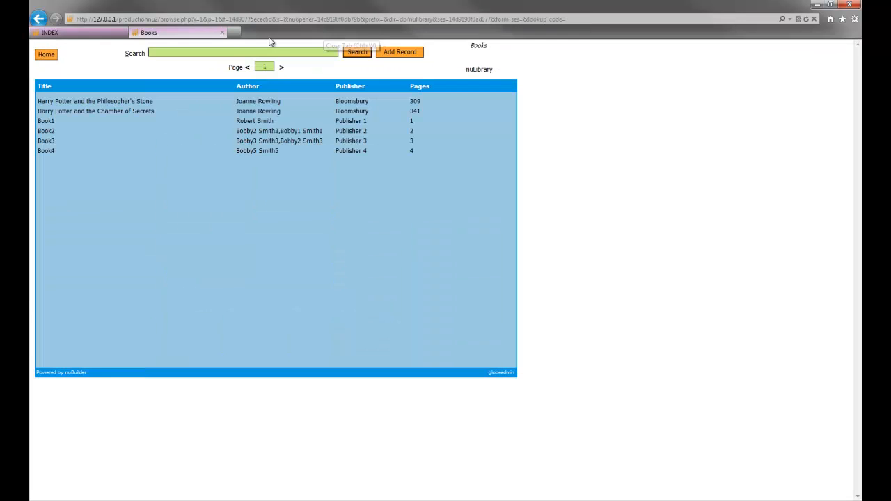
pyautogui.click(221, 33)
pyautogui.click(256, 117)
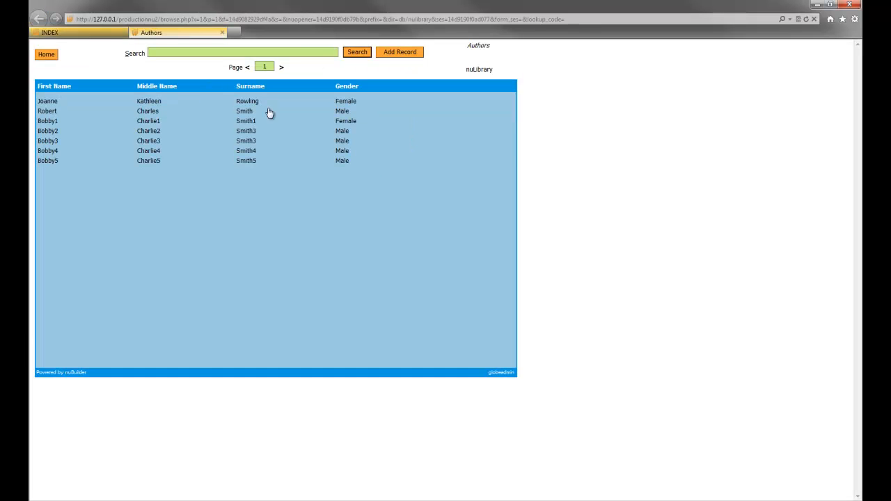
# - Open the first author's record, then open the Authors form definition at its Browse columns
pyautogui.click(337, 102)
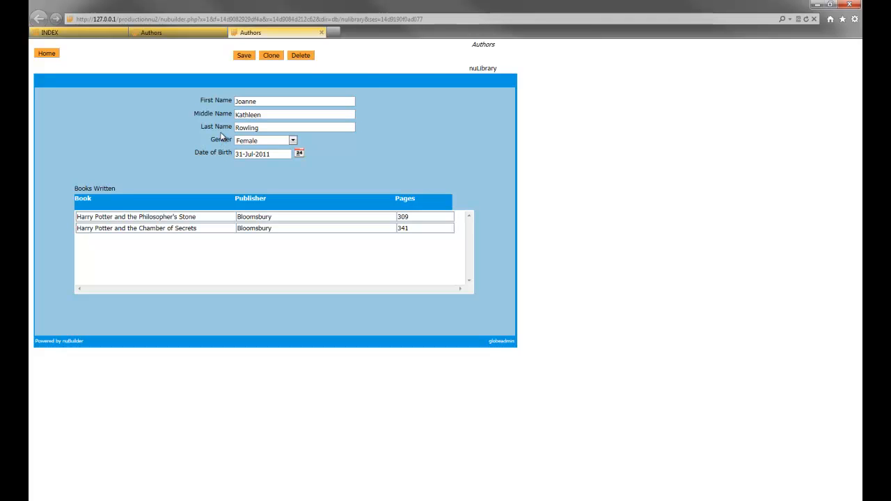
pyautogui.doubleClick(480, 45)
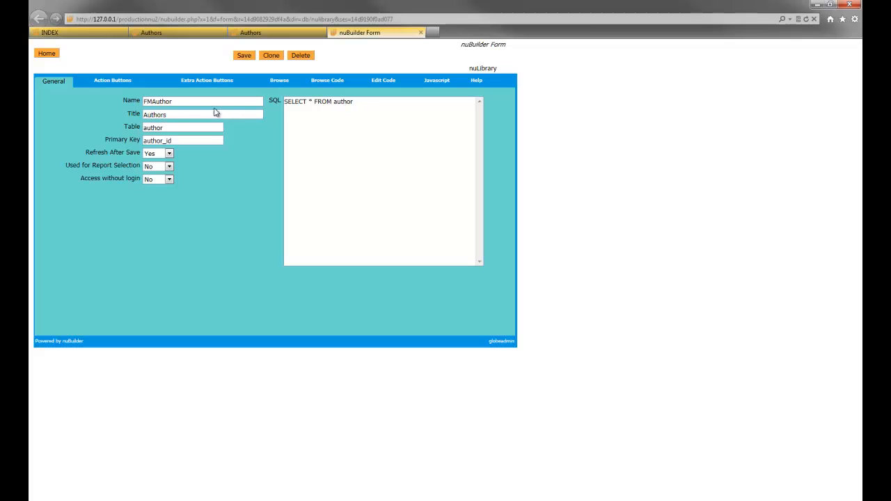
pyautogui.click(285, 84)
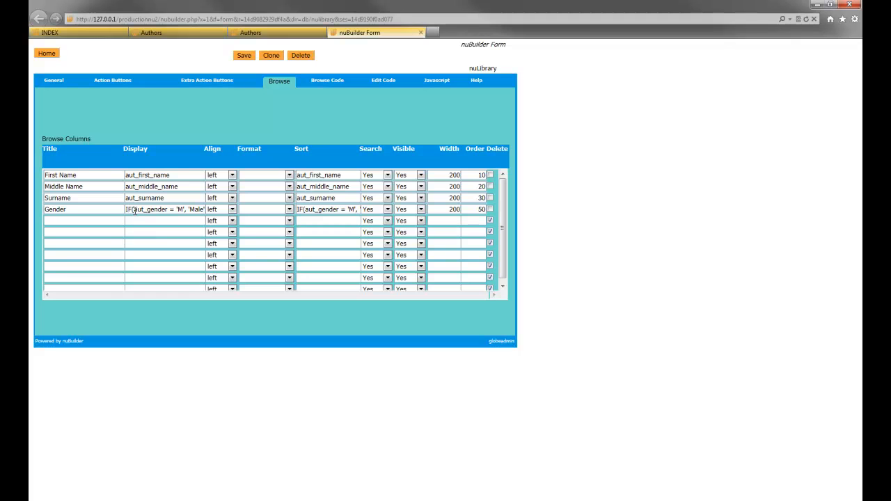
# - Examine the Gender browse column's Display and Sort expressions
pyautogui.moveTo(134, 209); pyautogui.dragTo(175, 210)
pyautogui.click(180, 209)
pyautogui.moveTo(145, 209); pyautogui.dragTo(120, 211)
pyautogui.click(169, 210)
pyautogui.click(130, 213)
pyautogui.moveTo(175, 209); pyautogui.dragTo(212, 212)
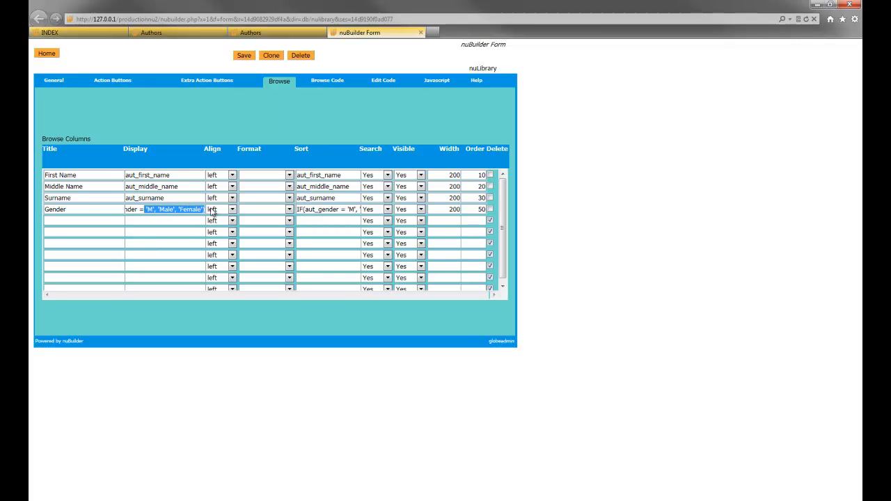
pyautogui.click(195, 210)
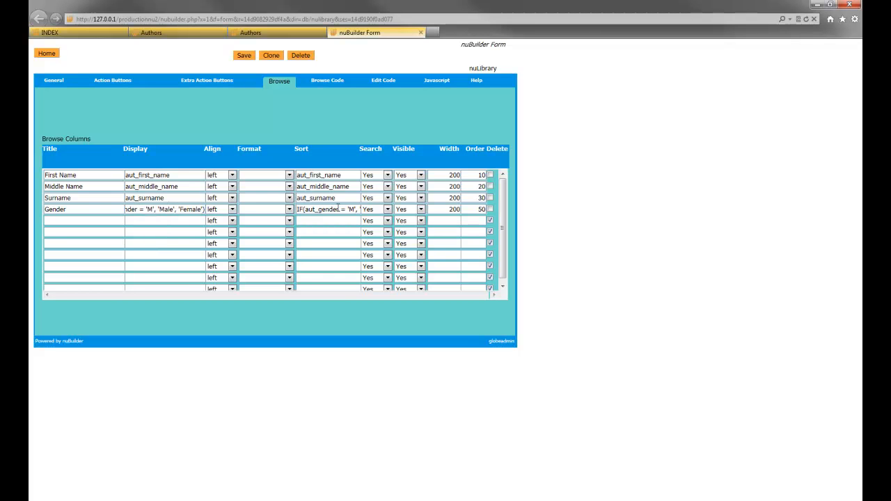
pyautogui.moveTo(338, 208); pyautogui.dragTo(382, 214)
pyautogui.click(339, 124)
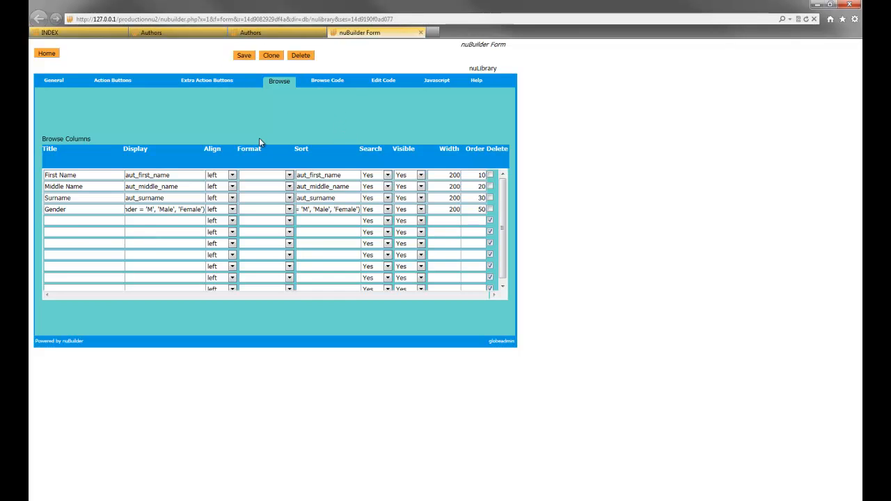
# - Search the Authors browse list for 'M'
pyautogui.click(179, 33)
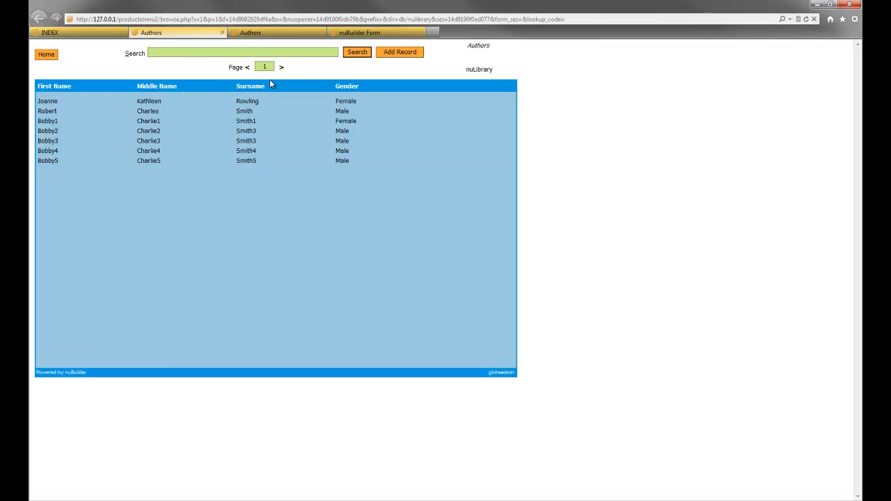
pyautogui.click(359, 54)
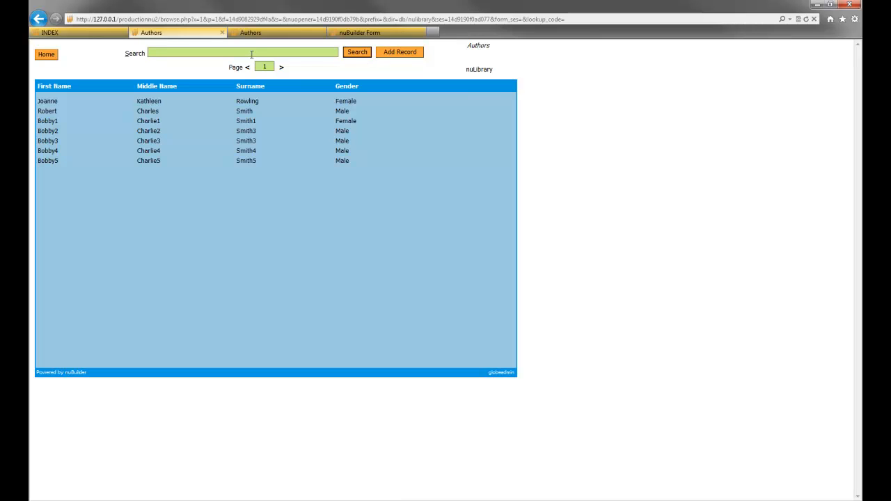
pyautogui.write('male')
pyautogui.press('Return')
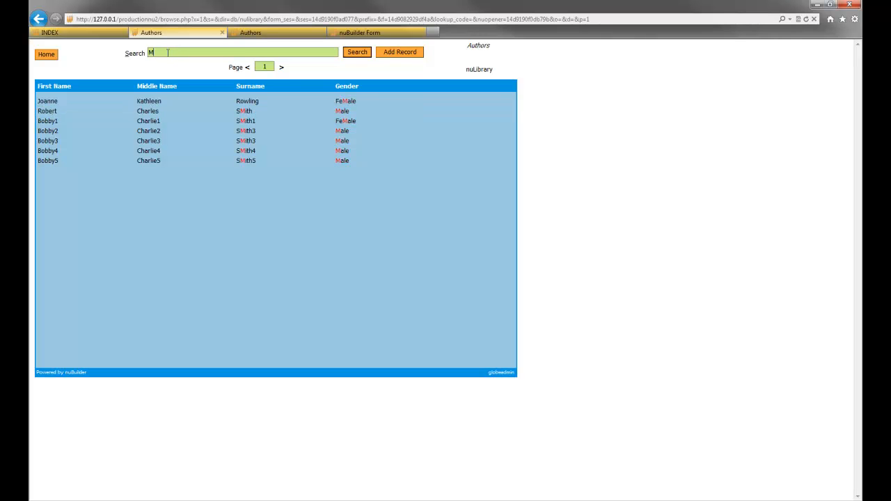
pyautogui.moveTo(167, 52); pyautogui.dragTo(144, 53)
# - Open the Date of Birth object and review its Text settings and available date formats
pyautogui.click(348, 32)
pyautogui.click(284, 33)
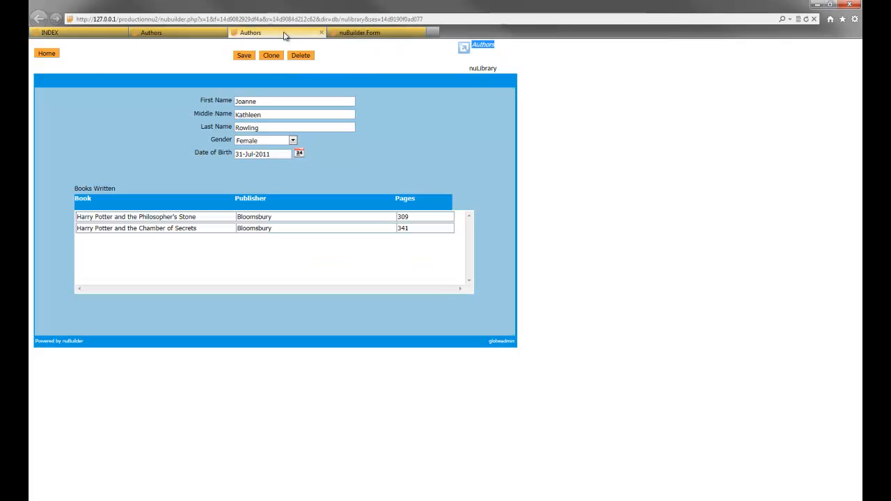
pyautogui.click(380, 154)
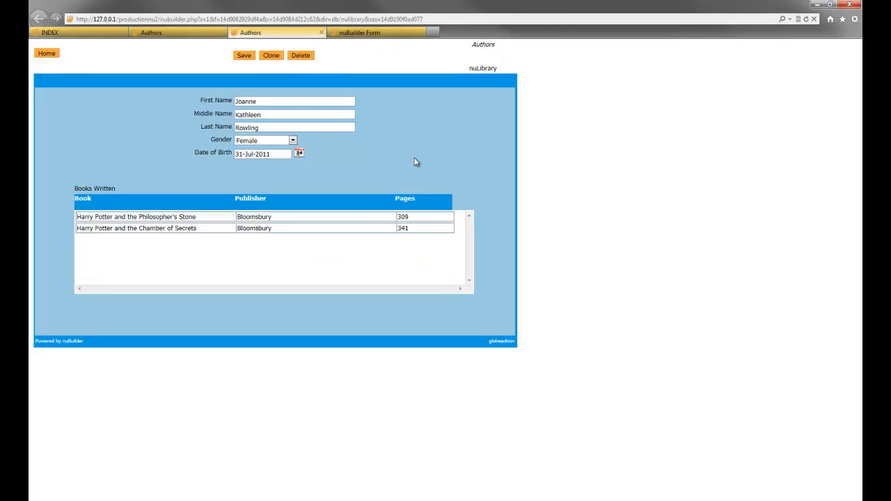
pyautogui.doubleClick(215, 153)
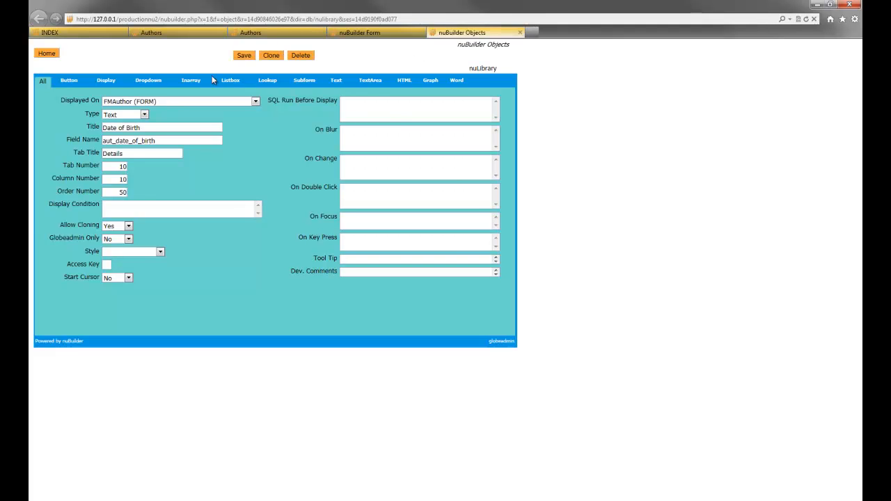
pyautogui.click(250, 32)
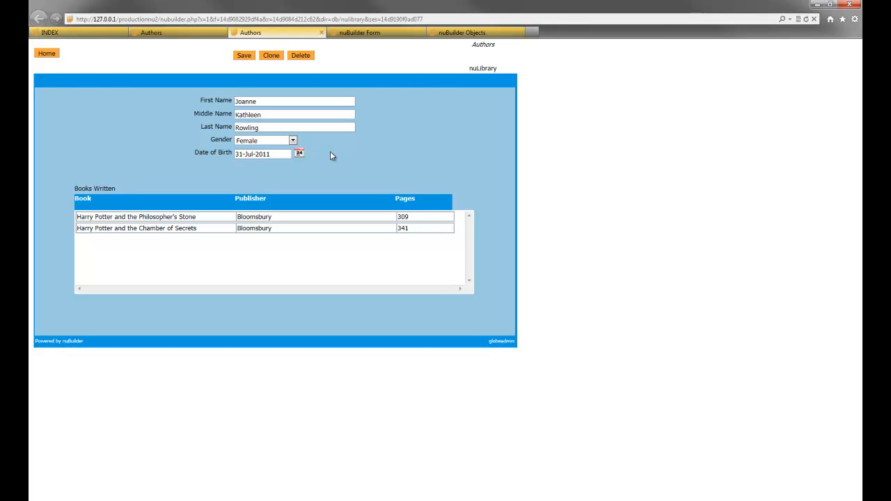
pyautogui.click(477, 32)
pyautogui.click(335, 82)
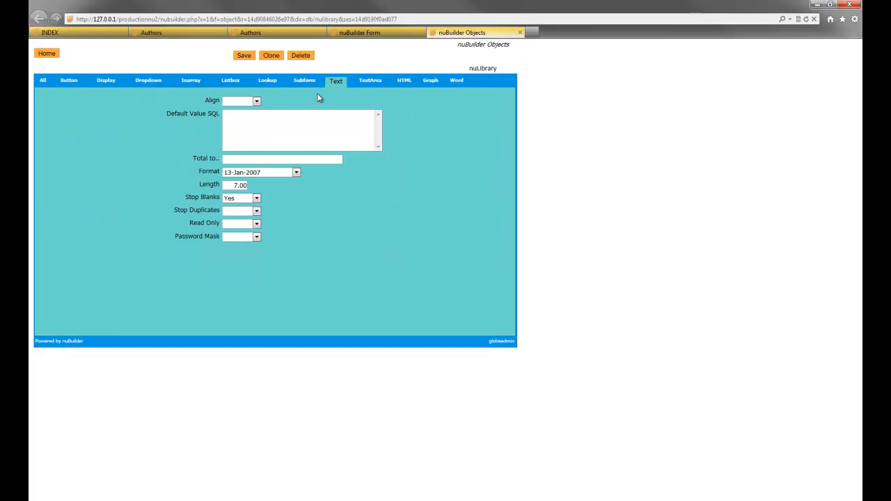
pyautogui.click(263, 173)
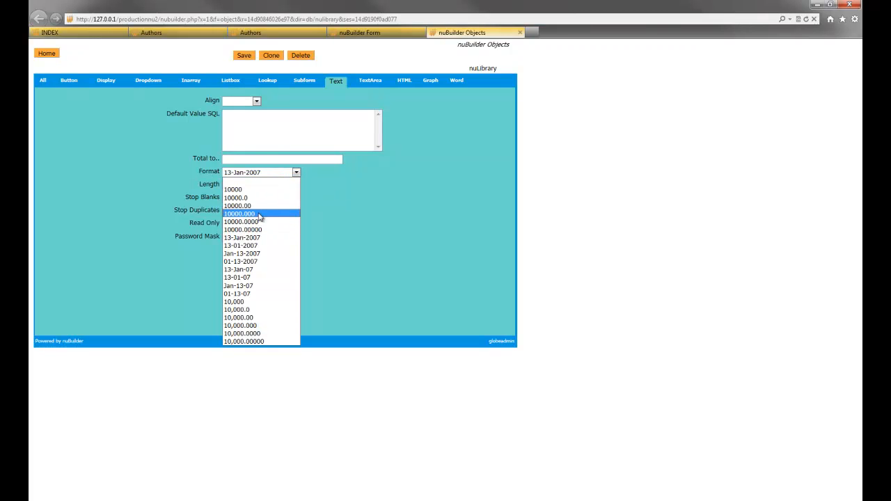
pyautogui.click(378, 196)
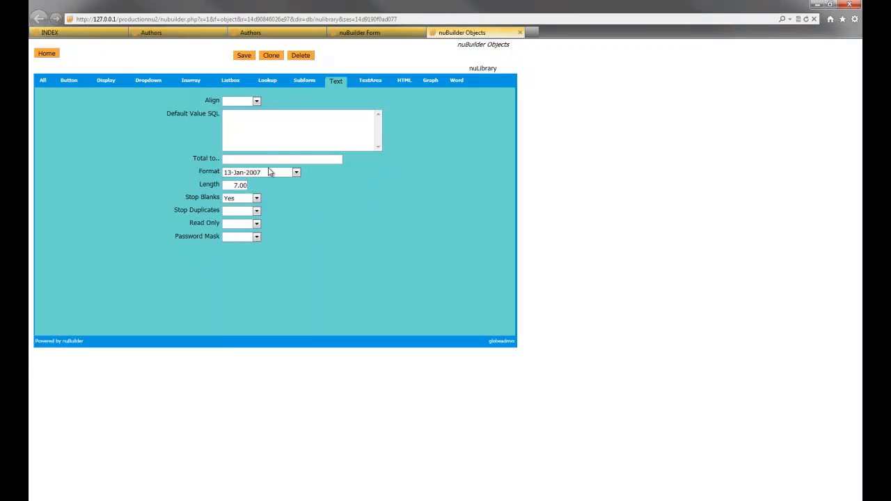
# - Return to the author record and open the Date of Birth calendar picker
pyautogui.click(319, 33)
pyautogui.moveTo(307, 152); pyautogui.dragTo(299, 153)
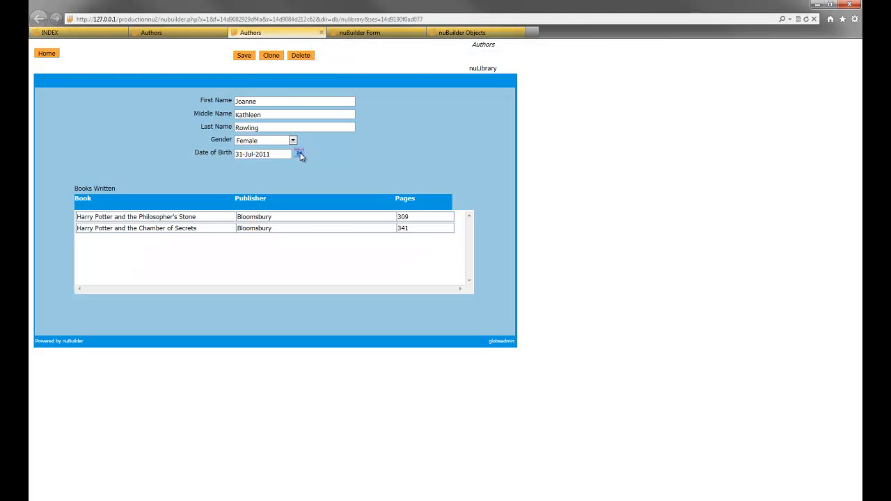
pyautogui.click(299, 153)
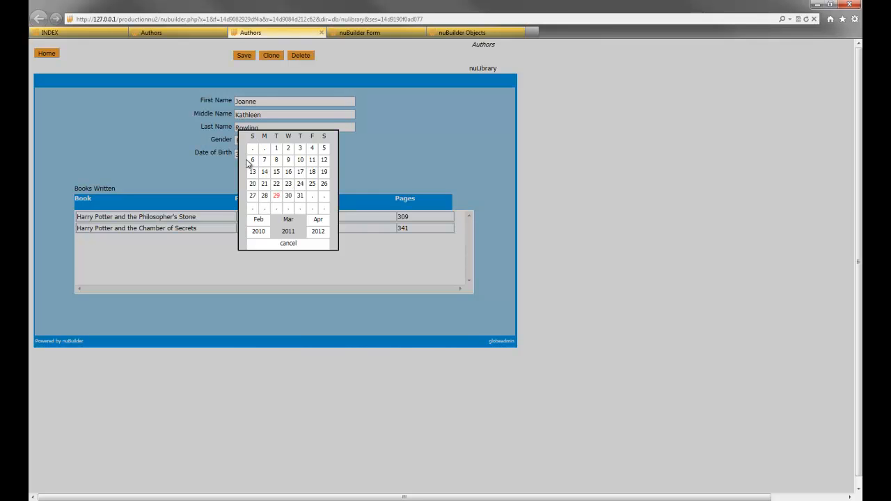
# - Pick 29 March 2011 as the author's date of birth in the calendar picker
pyautogui.click(262, 220)
pyautogui.click(317, 220)
pyautogui.click(276, 195)
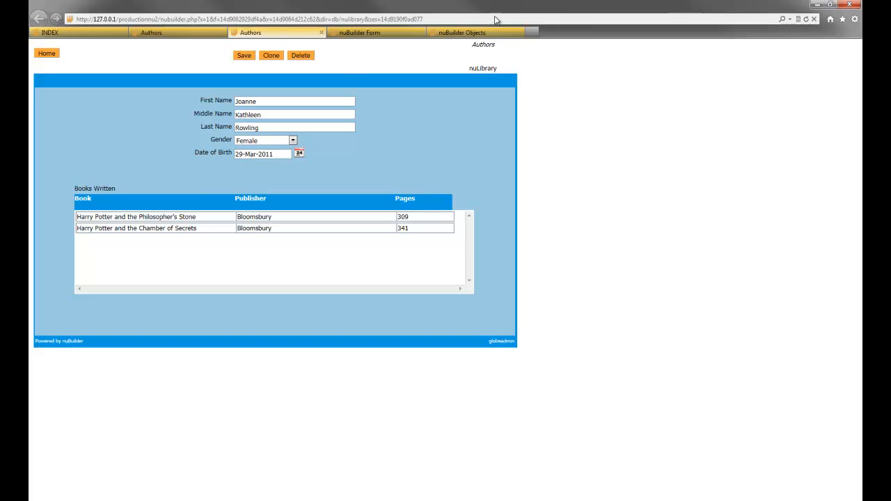
# - Open the list of objects belonging to the Books Written subform
pyautogui.click(455, 32)
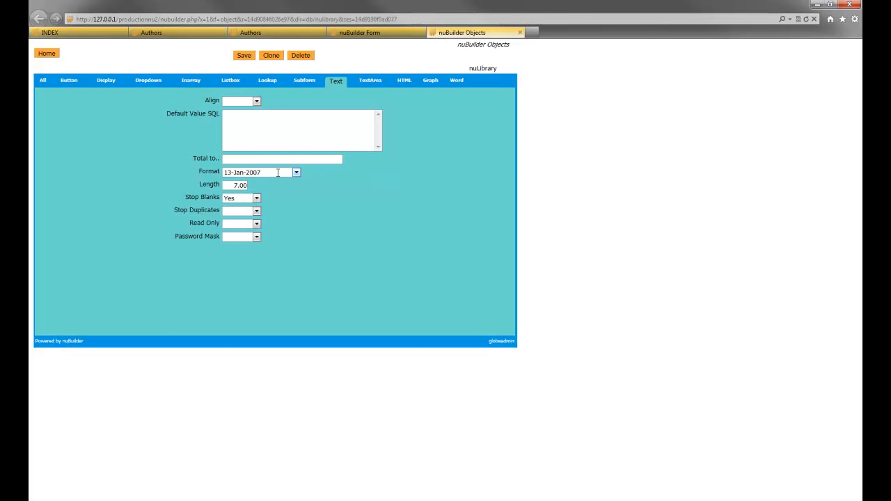
pyautogui.click(275, 33)
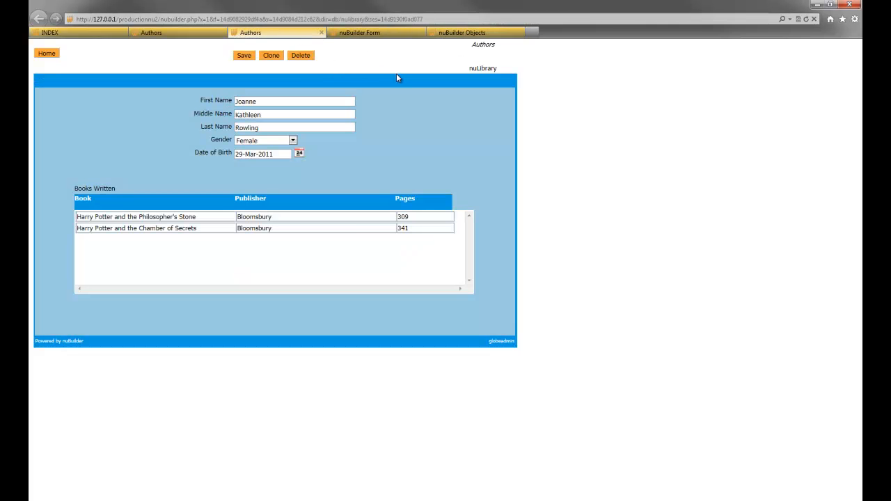
pyautogui.doubleClick(192, 201)
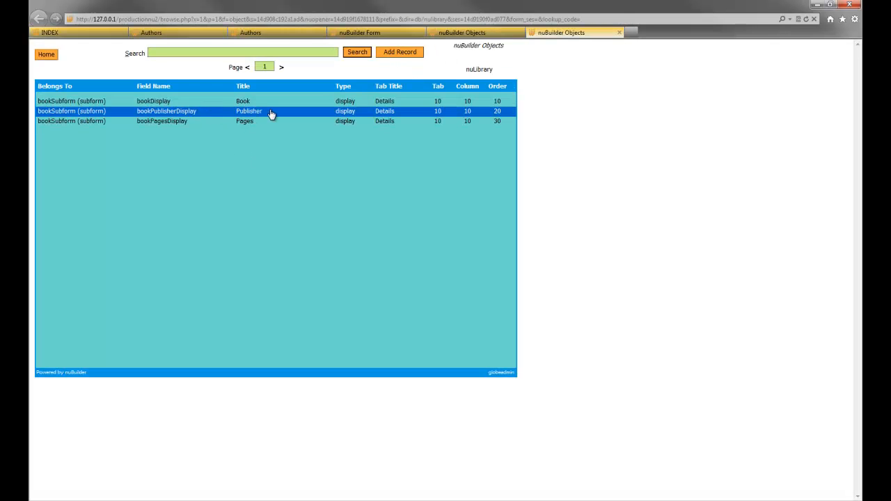
pyautogui.click(275, 33)
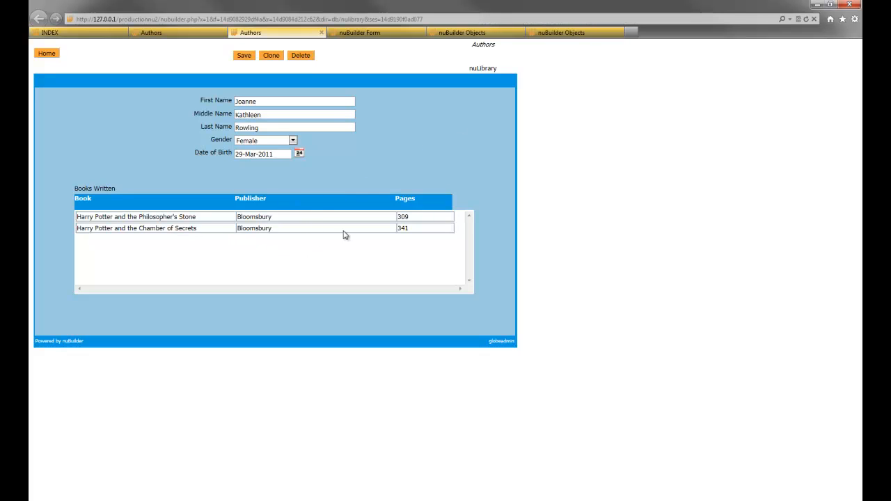
pyautogui.click(559, 33)
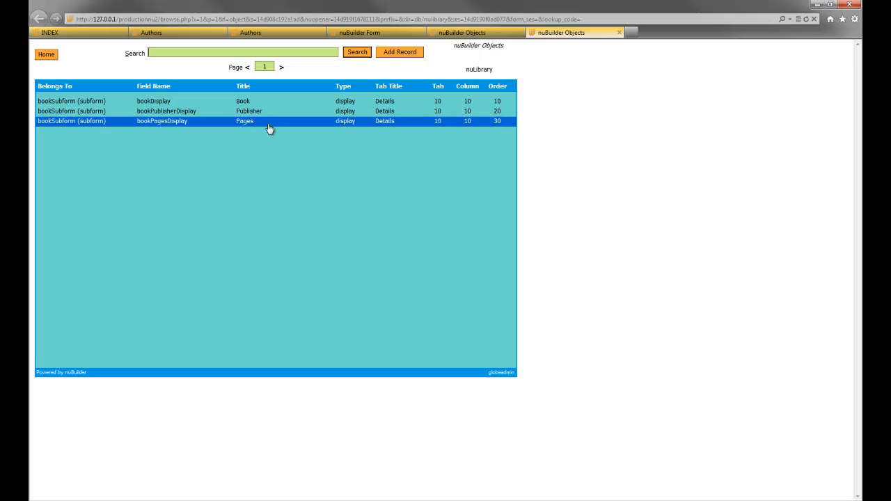
# - Open the subform's Book display object and review its SQL to Display query
pyautogui.click(238, 106)
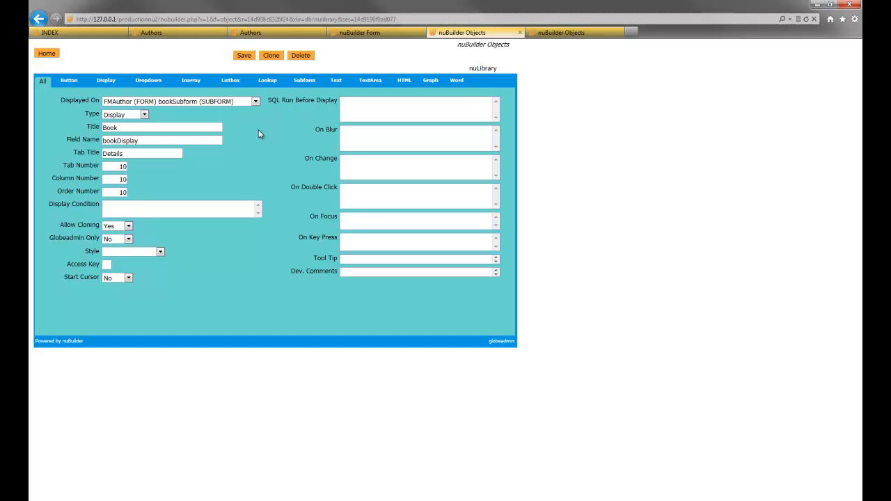
pyautogui.click(105, 81)
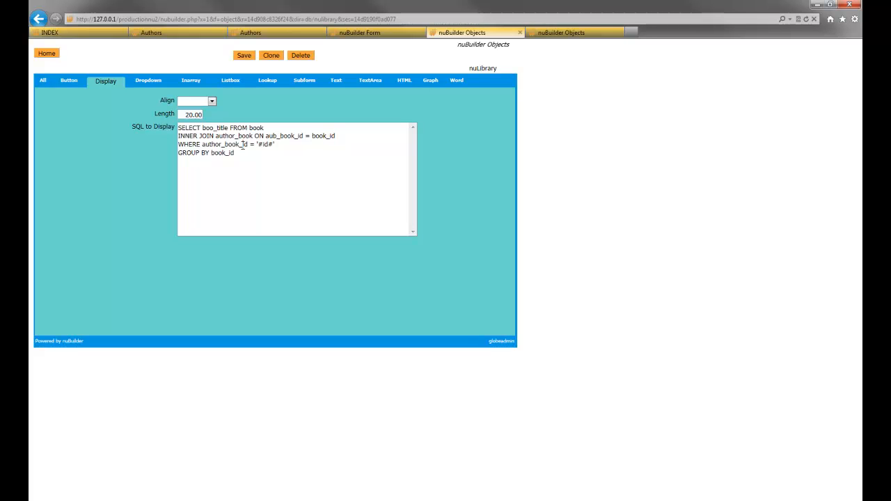
pyautogui.moveTo(259, 144)
pyautogui.mouseDown()
pyautogui.moveTo(273, 145)
pyautogui.moveTo(258, 144)
pyautogui.mouseUp()
pyautogui.click(276, 144)
pyautogui.click(259, 145)
# - Close the author record without saving, along with the other open tabs, back to the index
pyautogui.click(292, 32)
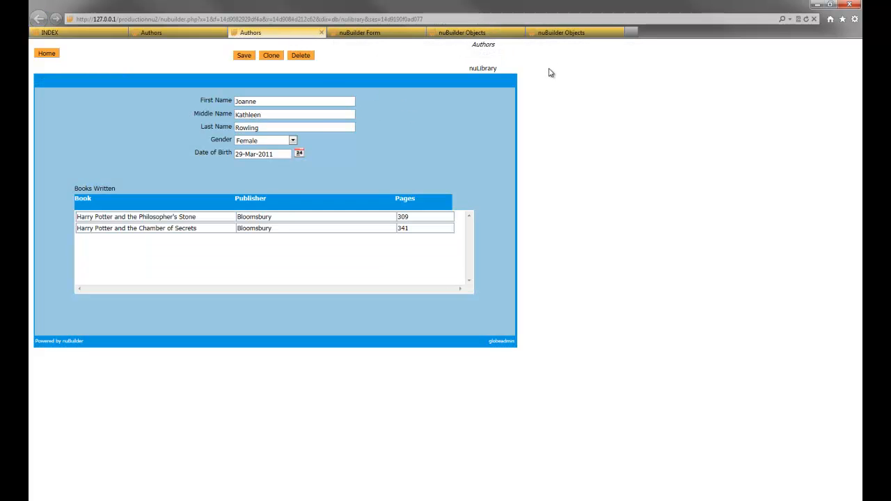
pyautogui.hotkey('ctrl', 'w')
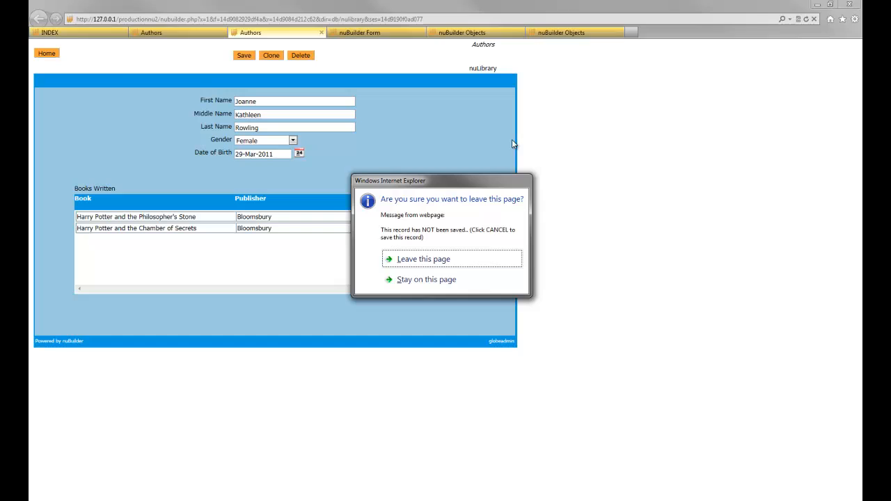
pyautogui.click(416, 261)
pyautogui.hotkey('ctrl', 'w')
pyautogui.hotkey('ctrl', 'w')
pyautogui.hotkey('ctrl', 'w')
pyautogui.hotkey('ctrl', 'w')
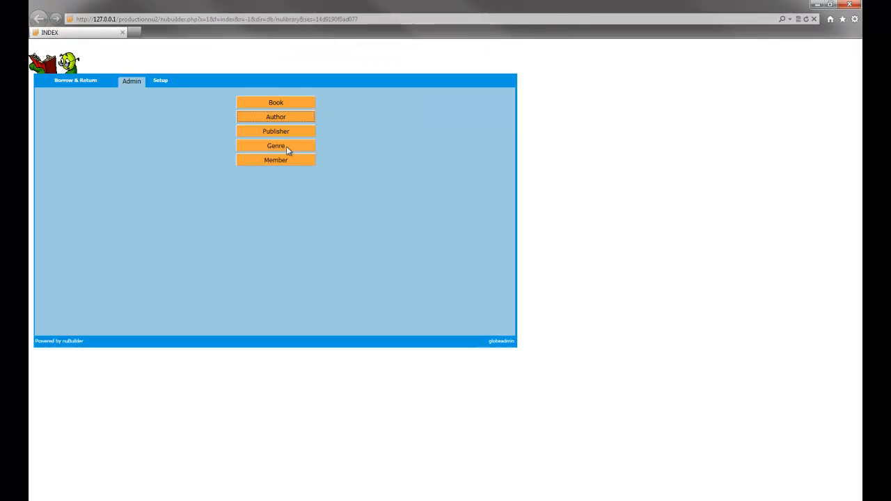
# - Open the Bloomsbury and Publisher 1 publisher records to view their published books
pyautogui.click(291, 131)
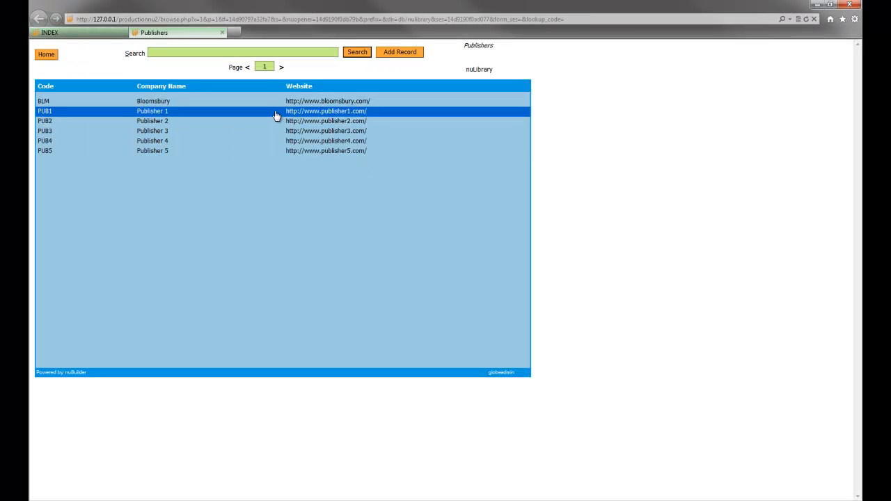
pyautogui.click(272, 105)
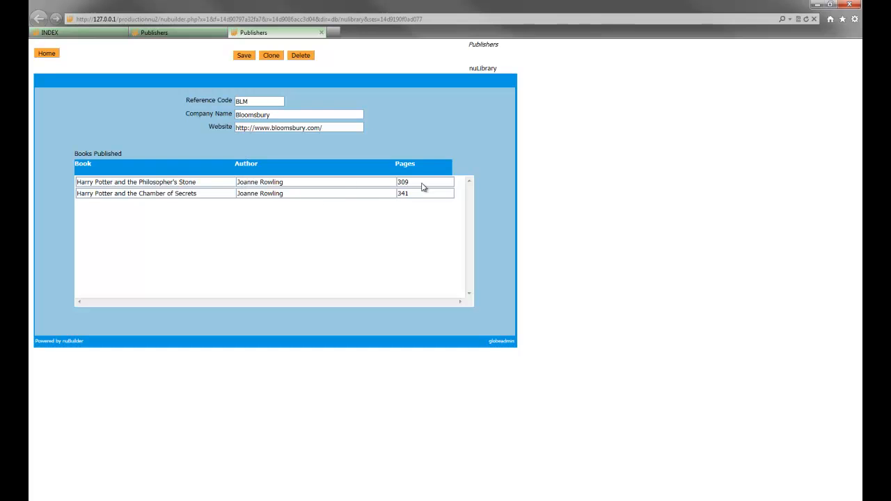
pyautogui.click(321, 33)
pyautogui.click(242, 118)
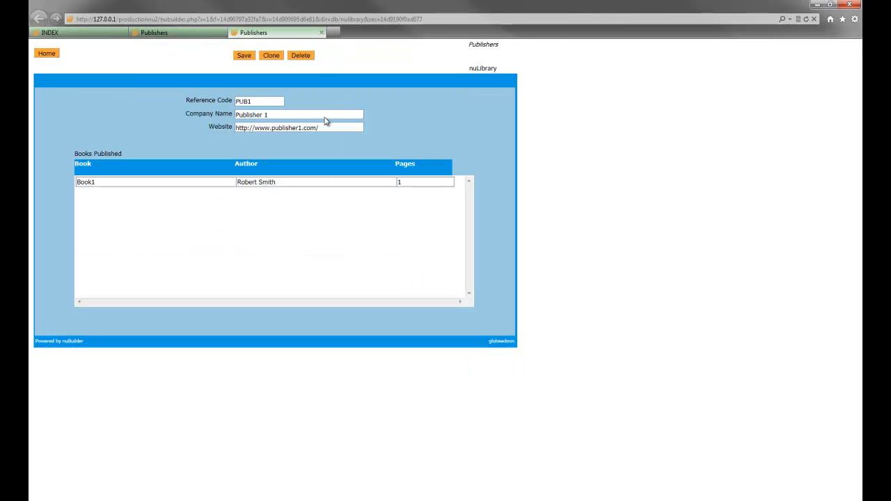
pyautogui.click(321, 32)
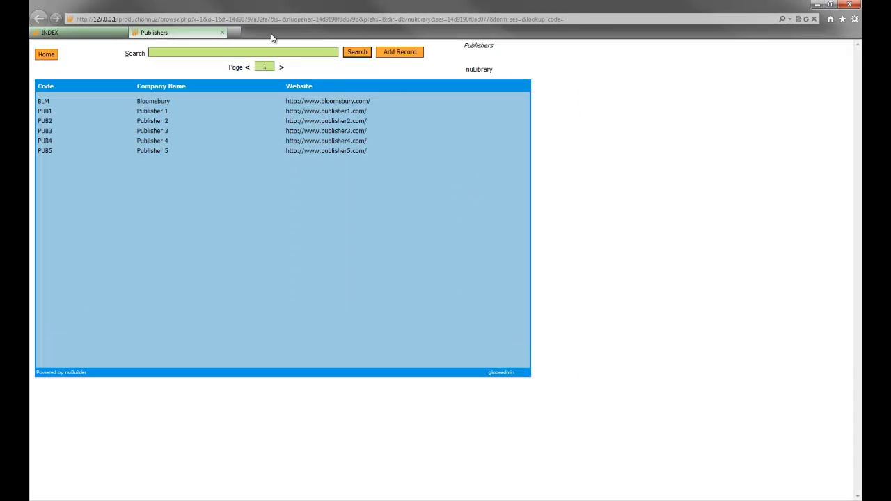
# - Open the Children's Story genre record
pyautogui.click(220, 33)
pyautogui.click(276, 146)
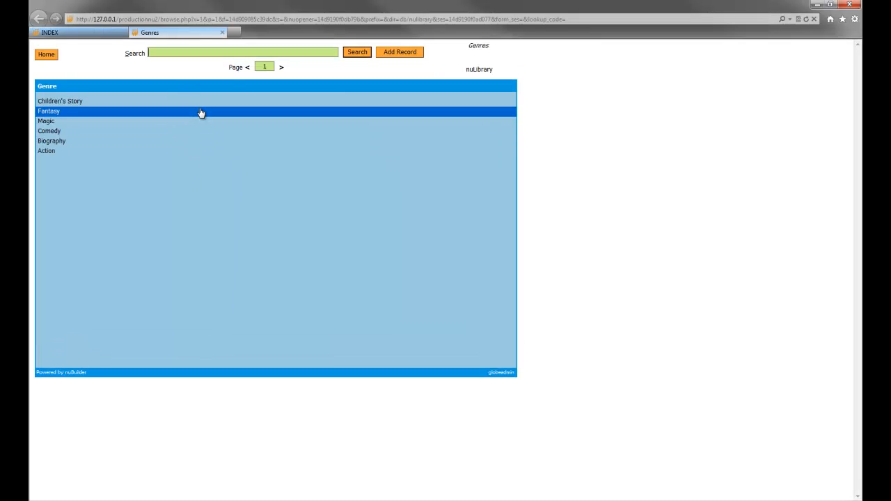
pyautogui.click(199, 102)
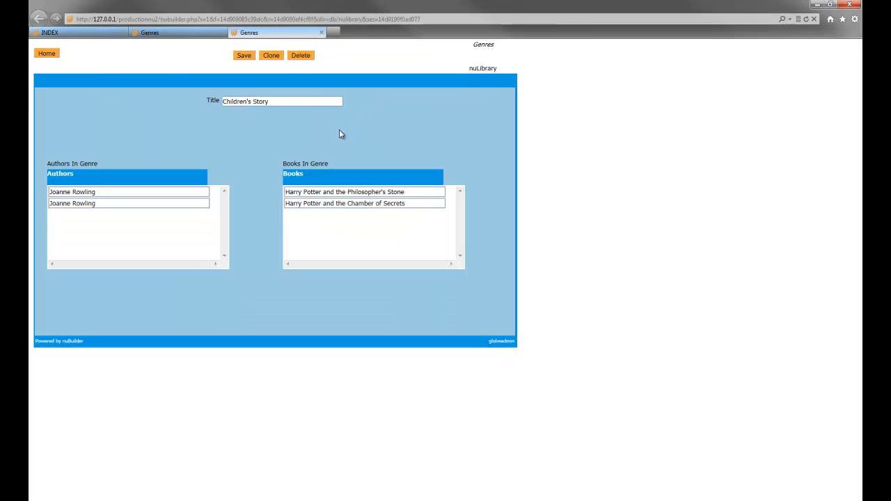
# - Open the Authors In Genre subform object and view its subform settings
pyautogui.click(108, 203)
pyautogui.click(103, 193)
pyautogui.click(100, 202)
pyautogui.doubleClick(84, 166)
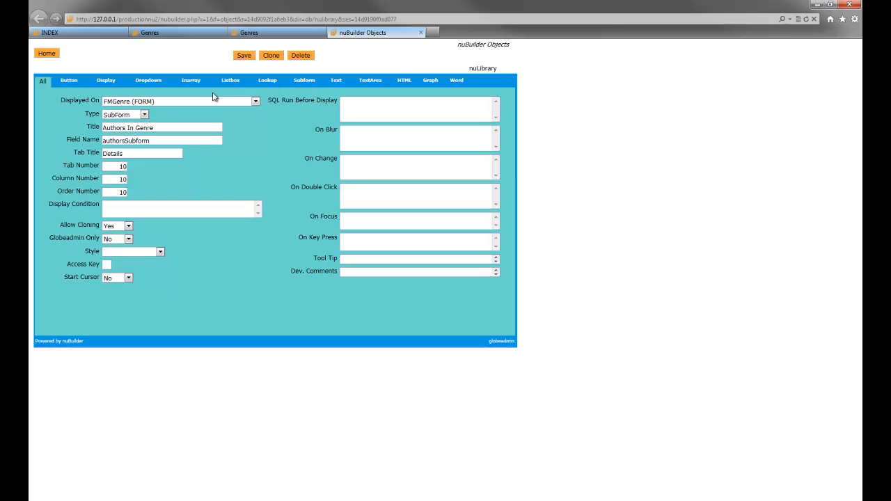
pyautogui.click(305, 80)
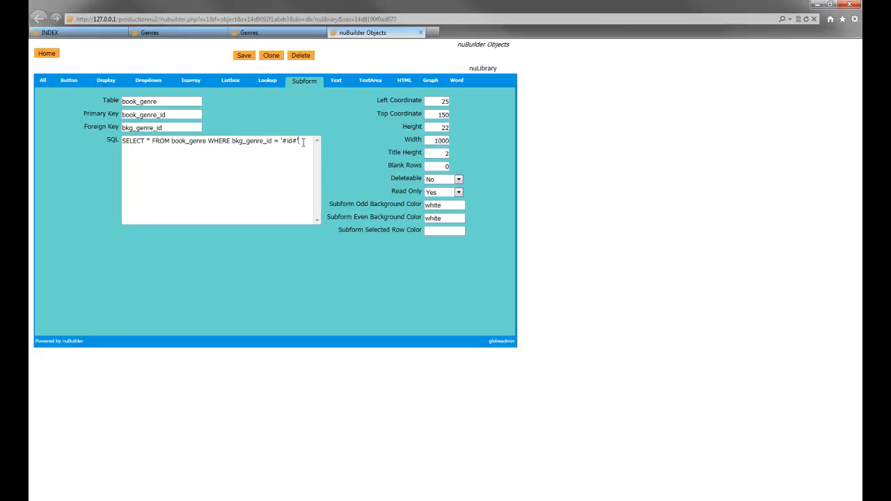
# - Try appending a GROUP BY clause on a new line of the subform SQL
pyautogui.click(209, 141)
pyautogui.press('Return')
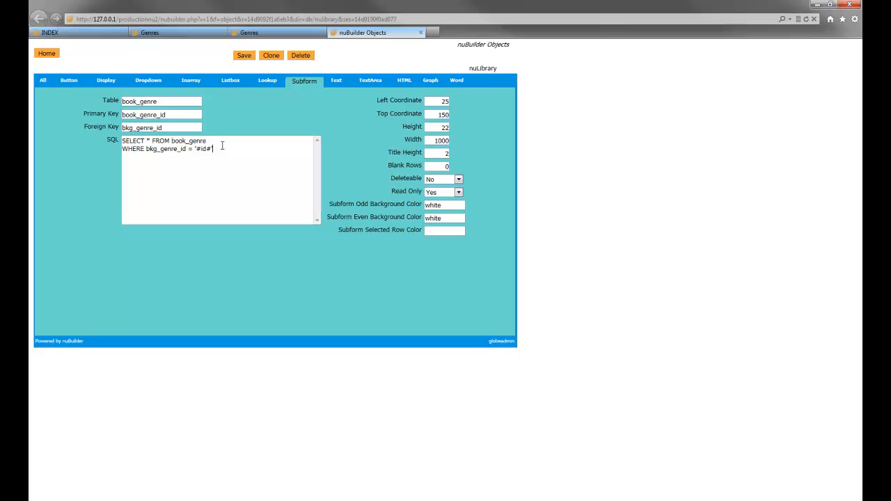
pyautogui.write('GROUP BY bkg_')
# - Switch to phpMyAdmin to view the book_genre table rows, then return to the subform object
pyautogui.click(161, 499)
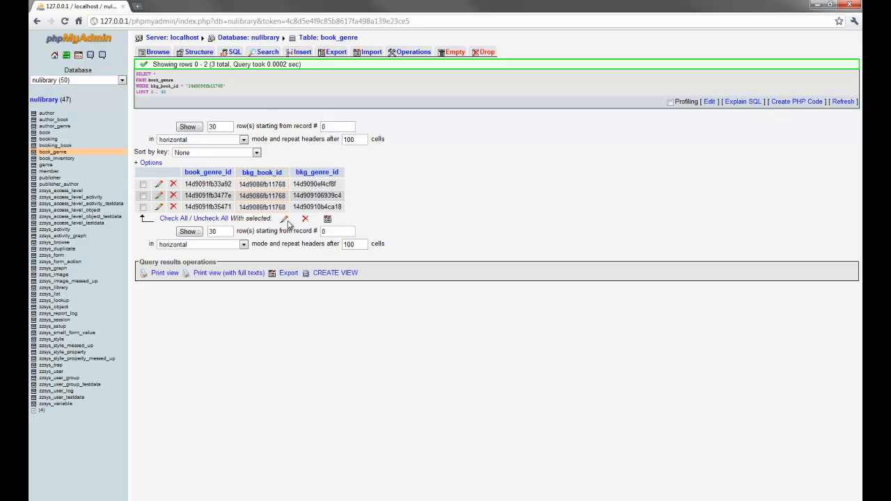
pyautogui.moveTo(209, 499)
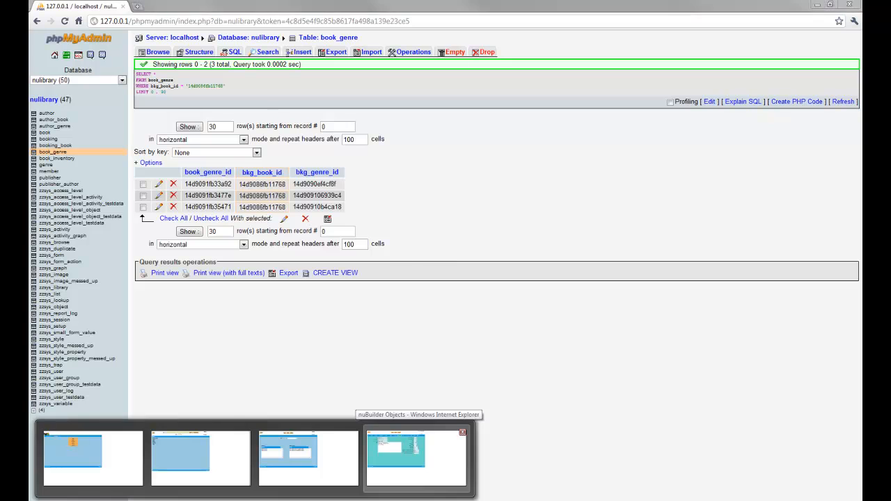
pyautogui.click(415, 458)
# - Delete the added GROUP BY line from the subform SQL
pyautogui.moveTo(175, 157); pyautogui.dragTo(120, 158)
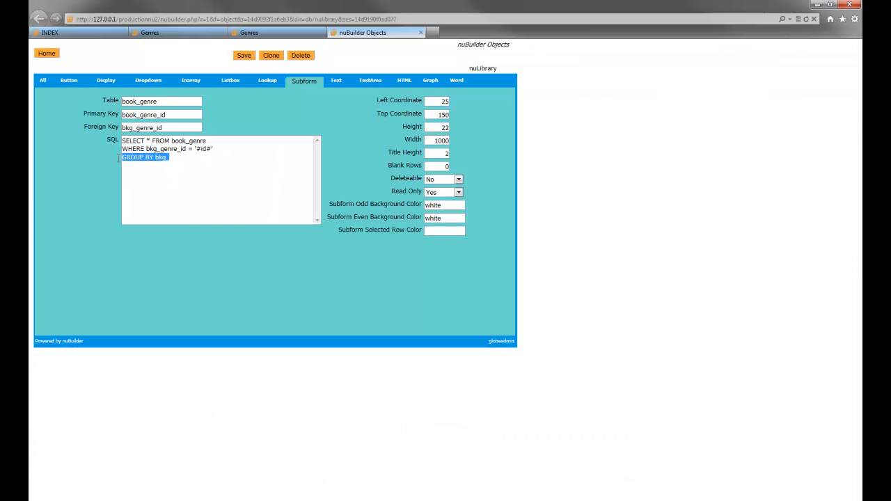
pyautogui.press('Delete')
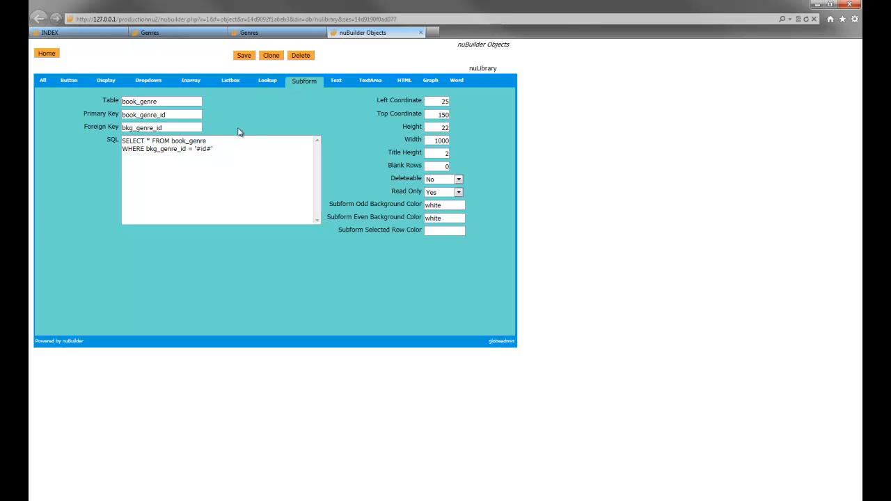
pyautogui.hotkey('alt', 'Tab')
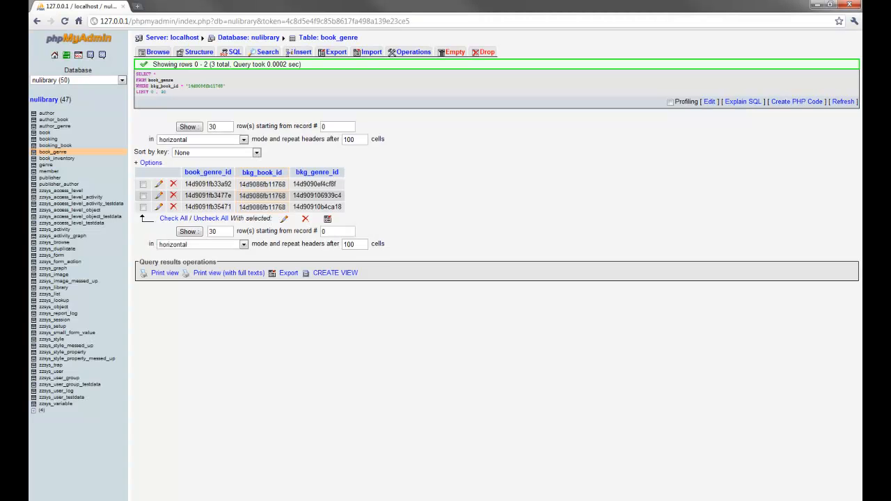
pyautogui.hotkey('alt', 'Tab')
pyautogui.click(232, 141)
pyautogui.click(231, 169)
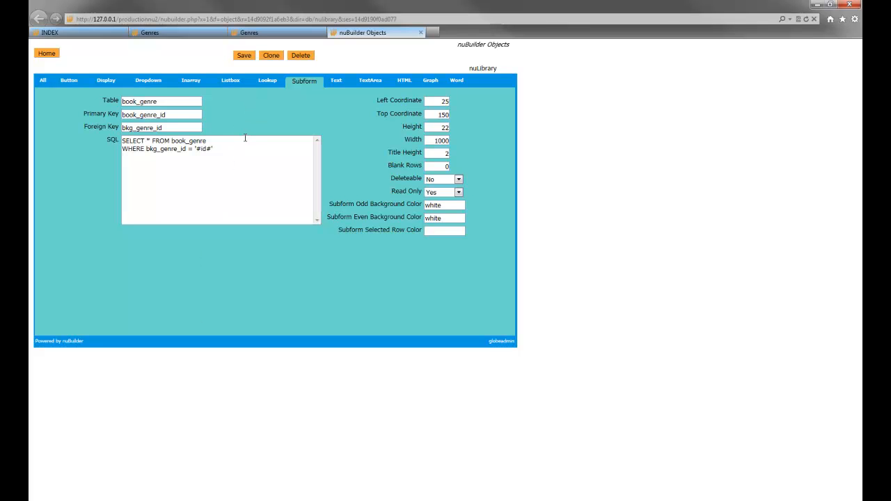
pyautogui.click(183, 33)
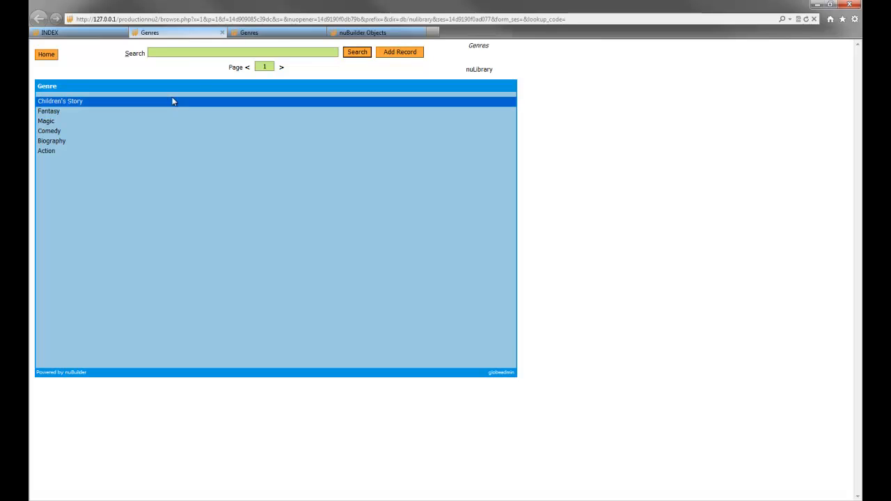
pyautogui.click(304, 33)
pyautogui.click(362, 33)
pyautogui.click(306, 33)
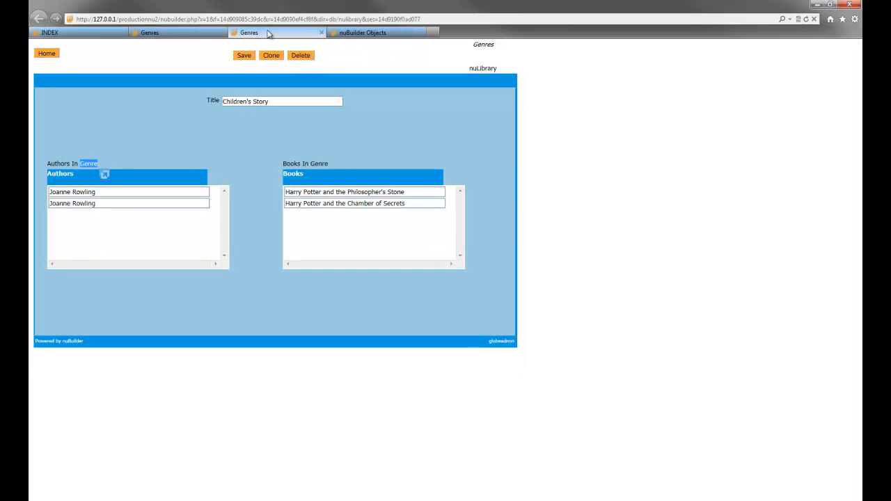
pyautogui.click(182, 32)
pyautogui.click(253, 34)
# - Close the subform object tab, leaving without saving
pyautogui.click(384, 34)
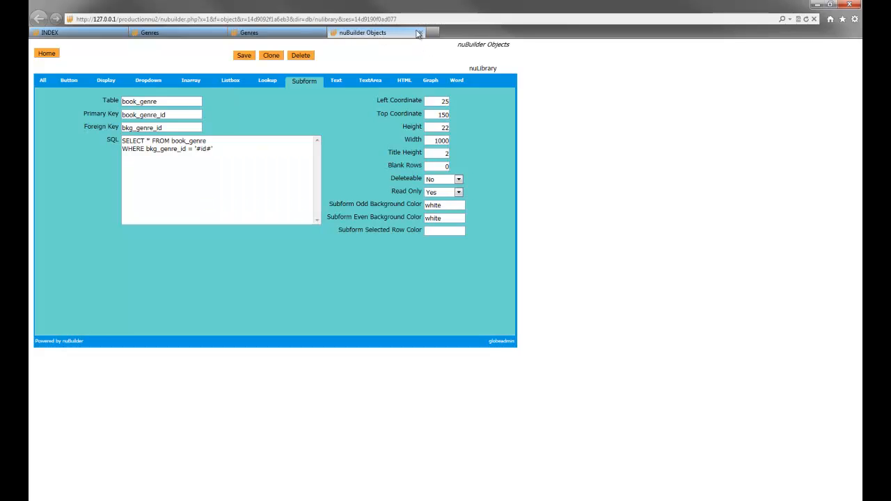
pyautogui.click(421, 34)
pyautogui.click(424, 260)
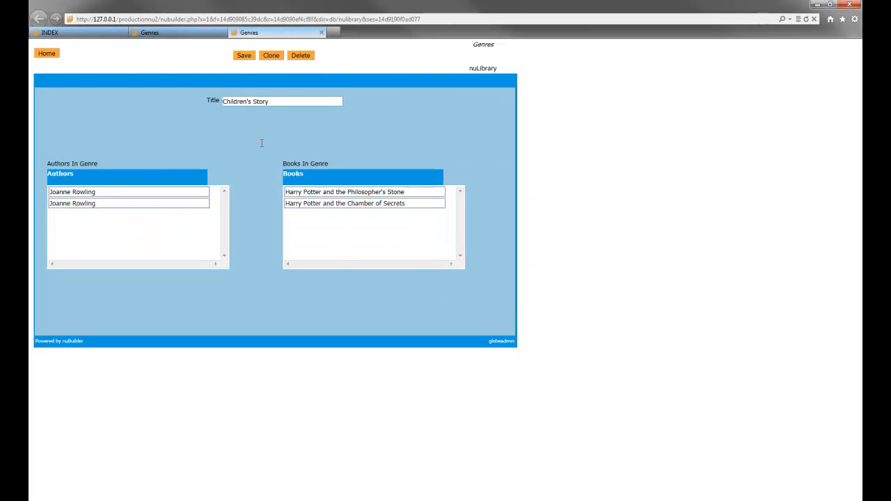